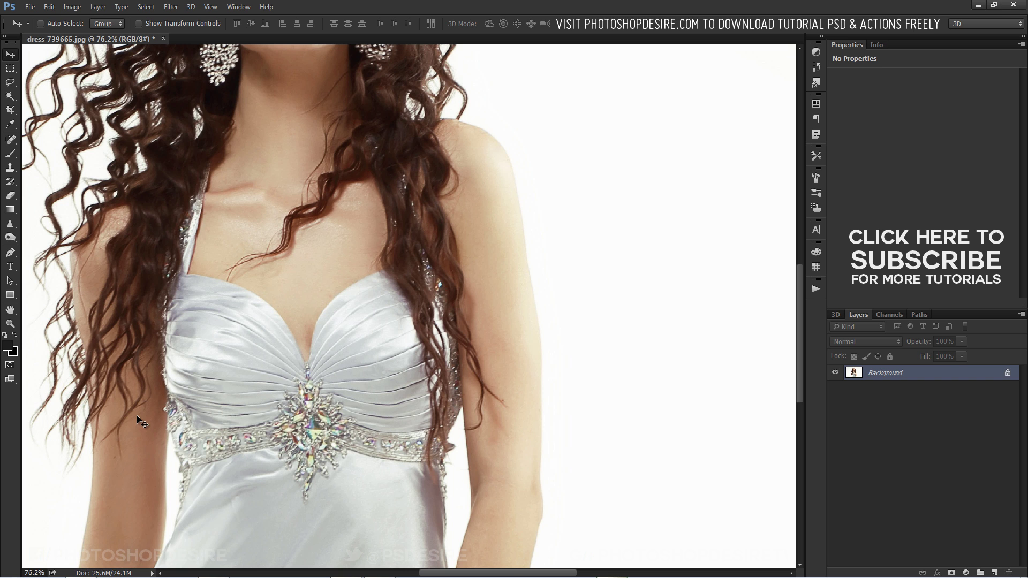
Step: Open the woman's photo in the Topaz ReMask 4 filter
scroll(137, 416, "down", 6)
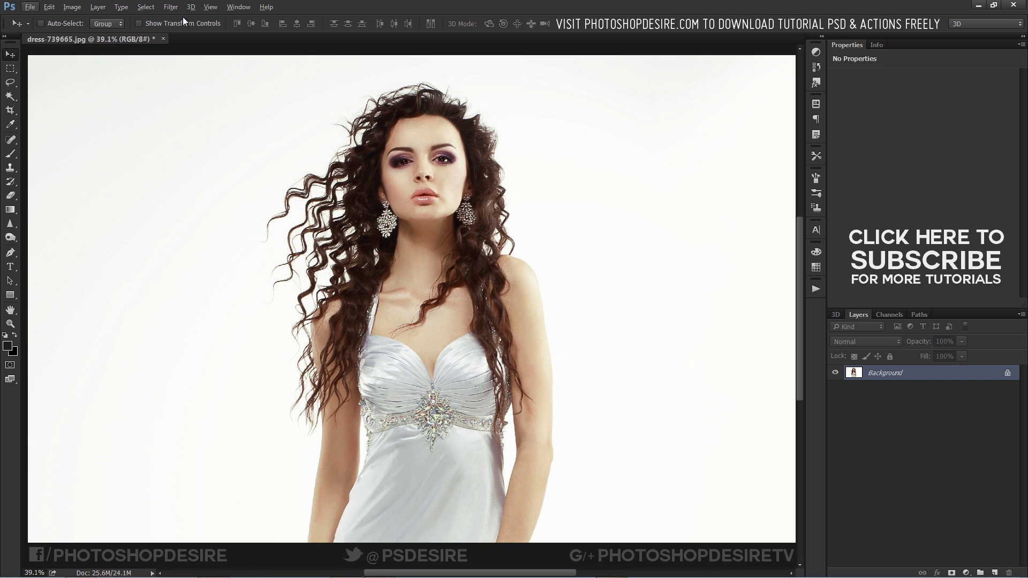
left_click(171, 7)
mouse_move(294, 274)
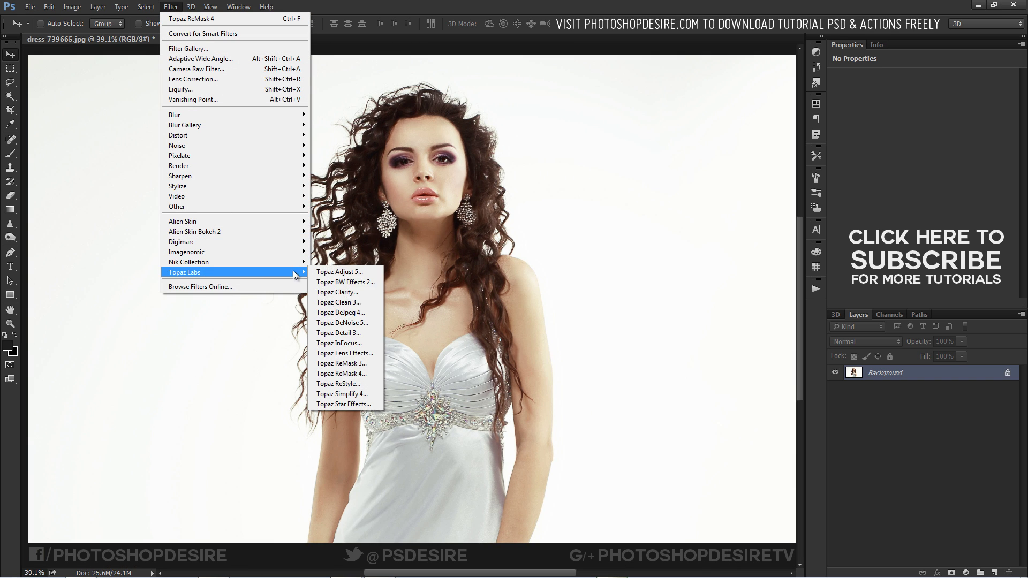
left_click(366, 373)
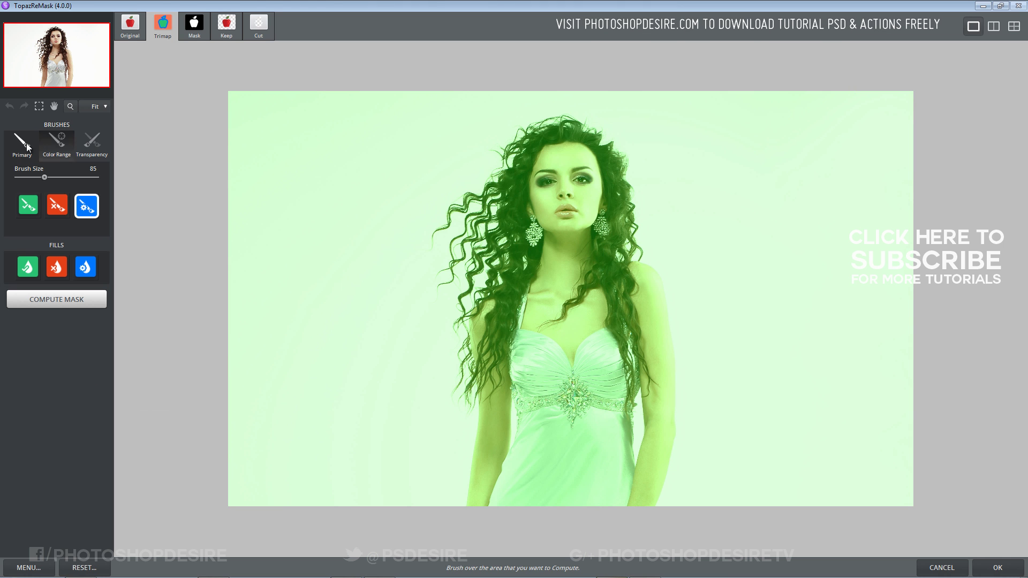
Step: Set the compute brush size to 18 and trace the outer edge of the arm on the photo's left, from the bottom border upward
left_click(27, 143)
left_click(70, 107)
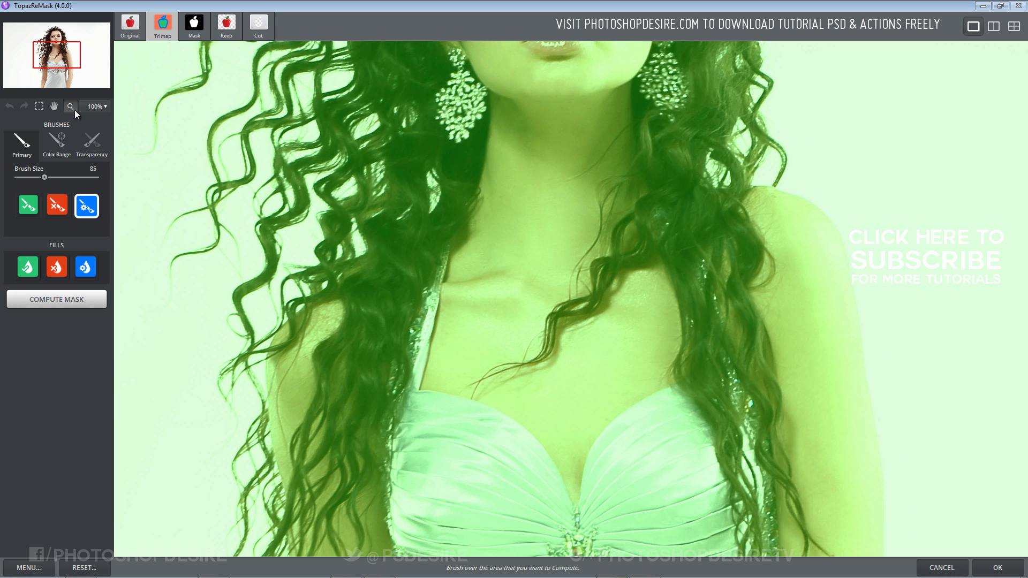
left_click_drag(76, 49, 79, 101)
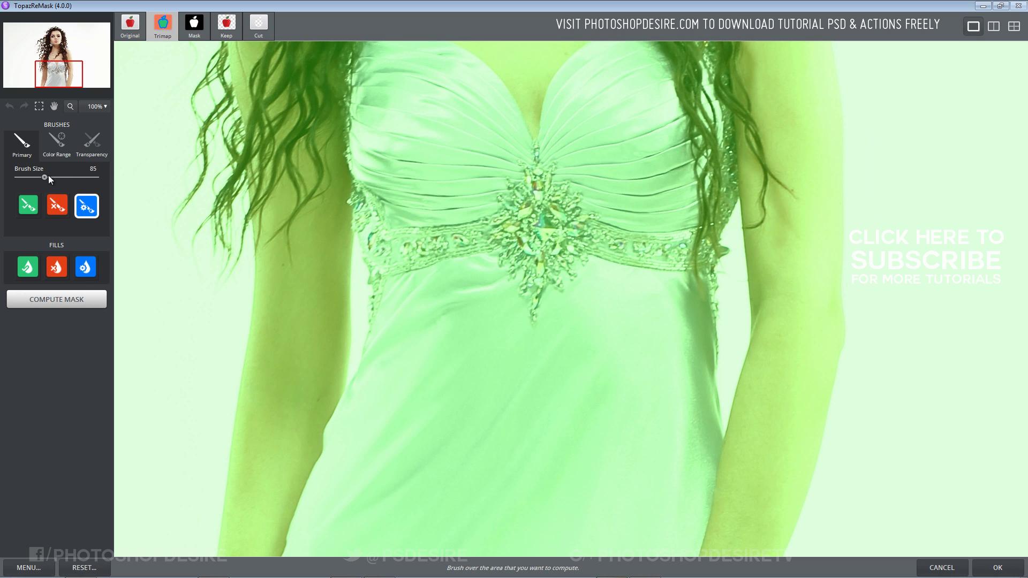
left_click_drag(48, 175, 29, 179)
left_click_drag(29, 179, 24, 179)
left_click(218, 555)
left_click(233, 423, "shift")
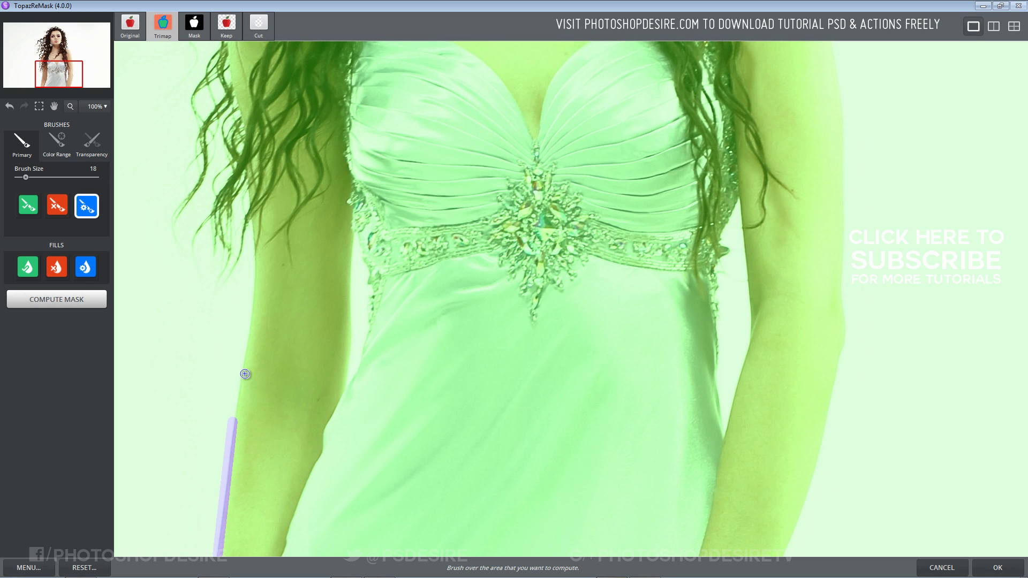
left_click(249, 347, "shift")
left_click(252, 297, "shift")
left_click(256, 255, "shift")
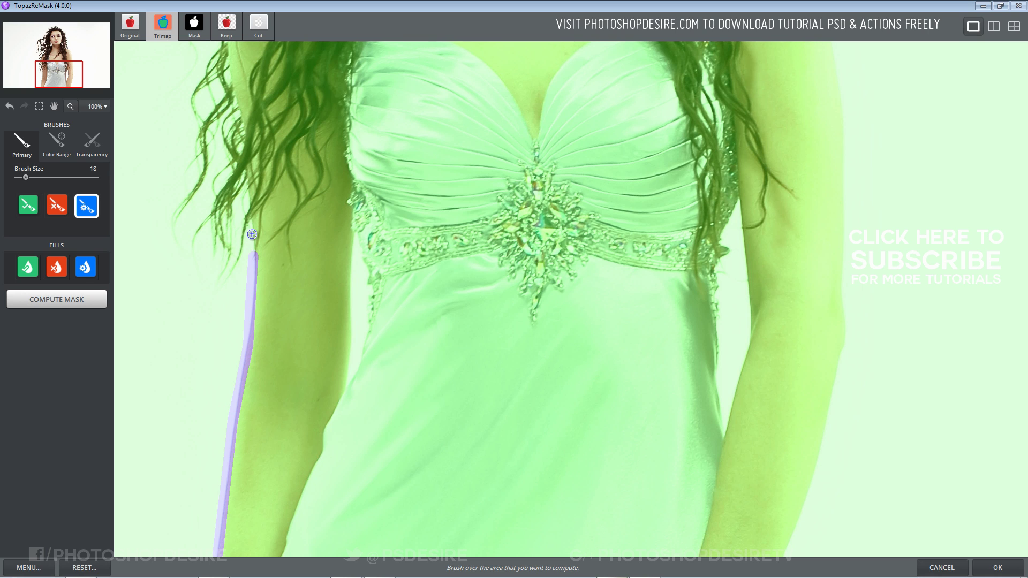
left_click(248, 210, "shift")
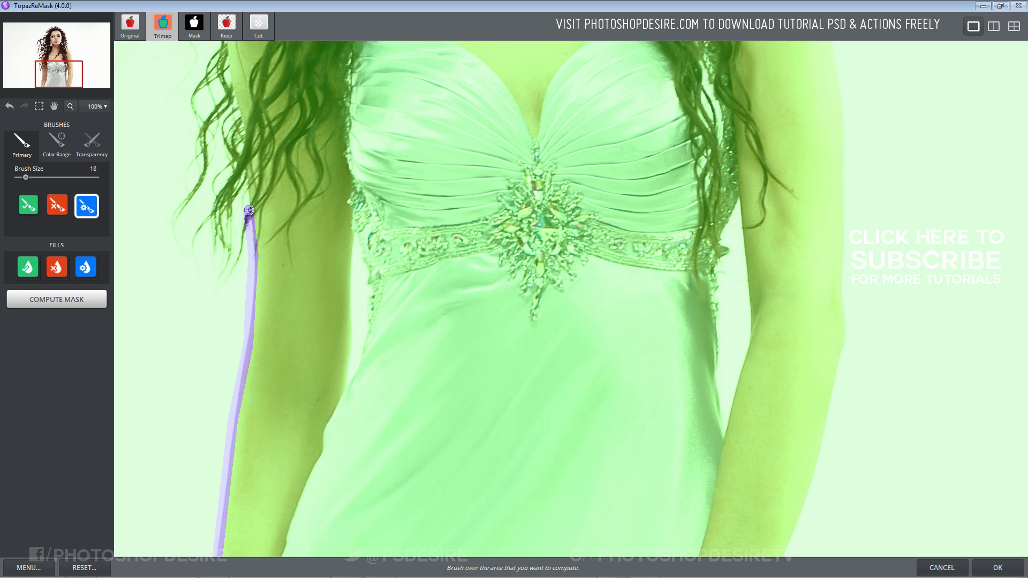
left_click(246, 181, "shift")
left_click(244, 128, "shift")
left_click(235, 90, "shift")
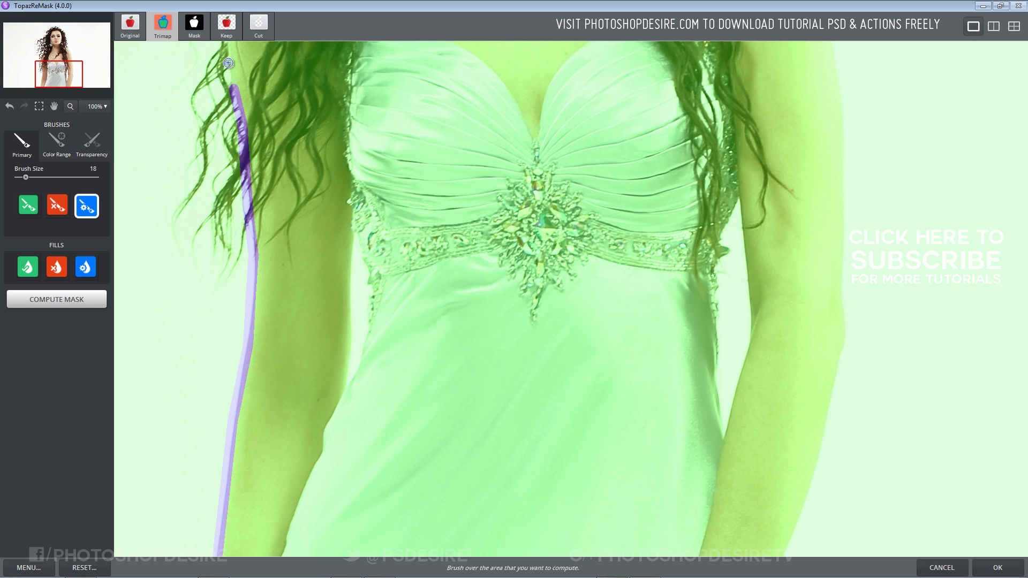
left_click(227, 60, "shift")
Step: Continue the compute outline over the shoulder, up through the hair, over the top of the head and down past the other earring
scroll(235, 71, "up", 4)
mouse_move(225, 330)
left_mouse_down()
mouse_move(233, 245)
mouse_move(360, 159)
mouse_move(403, 102)
left_mouse_up()
left_click(408, 79, "shift")
left_click_drag(59, 60, 56, 48)
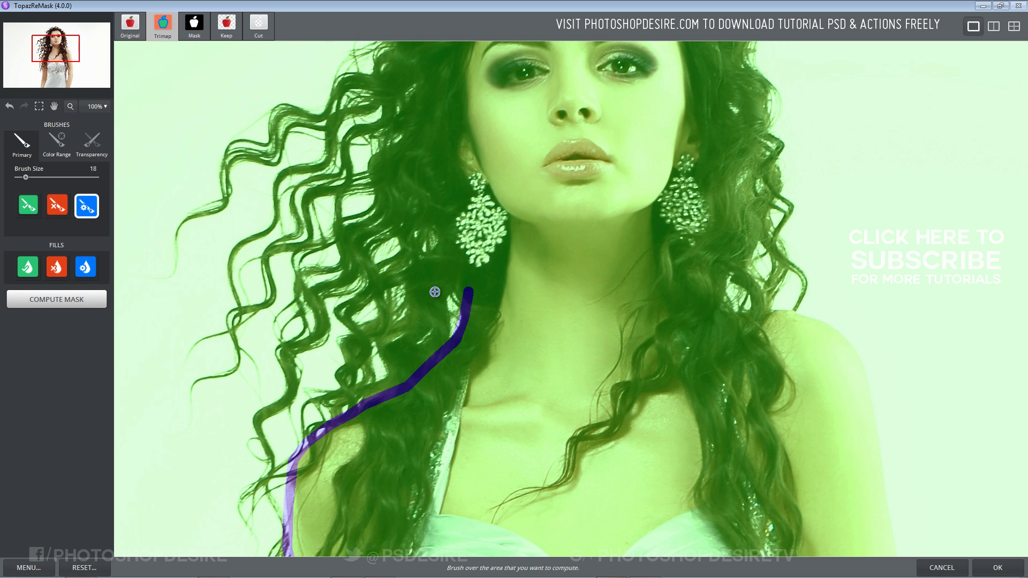
left_click(454, 265, "shift")
left_click(441, 231, "shift")
mouse_move(441, 217)
left_mouse_down()
mouse_move(429, 92)
mouse_move(436, 41)
mouse_move(364, 232)
left_mouse_up()
mouse_move(446, 289)
left_mouse_down()
mouse_move(452, 255)
mouse_move(525, 169)
mouse_move(637, 170)
mouse_move(725, 246)
mouse_move(743, 418)
left_mouse_up()
left_click(736, 465, "shift")
left_click(729, 520, "shift")
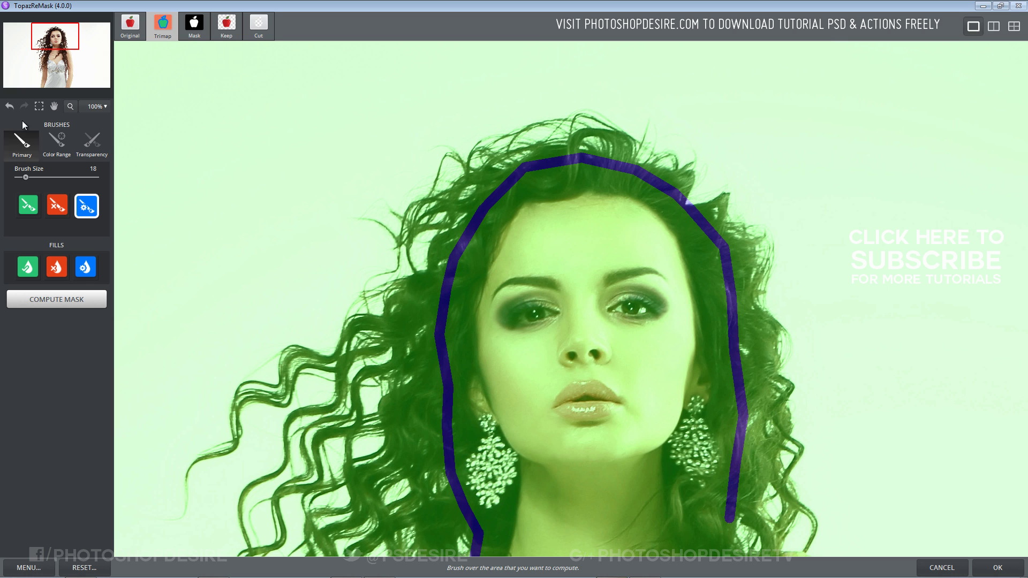
Step: Extend the compute outline across the photo's right shoulder and down that arm's outer edge to the bottom border
left_click_drag(70, 29, 75, 46)
left_click(629, 199, "shift")
mouse_move(629, 198)
left_mouse_down()
mouse_move(708, 203)
mouse_move(778, 251)
mouse_move(765, 239)
mouse_move(805, 334)
mouse_move(798, 408)
mouse_move(809, 464)
left_mouse_up()
left_click_drag(75, 57, 76, 74)
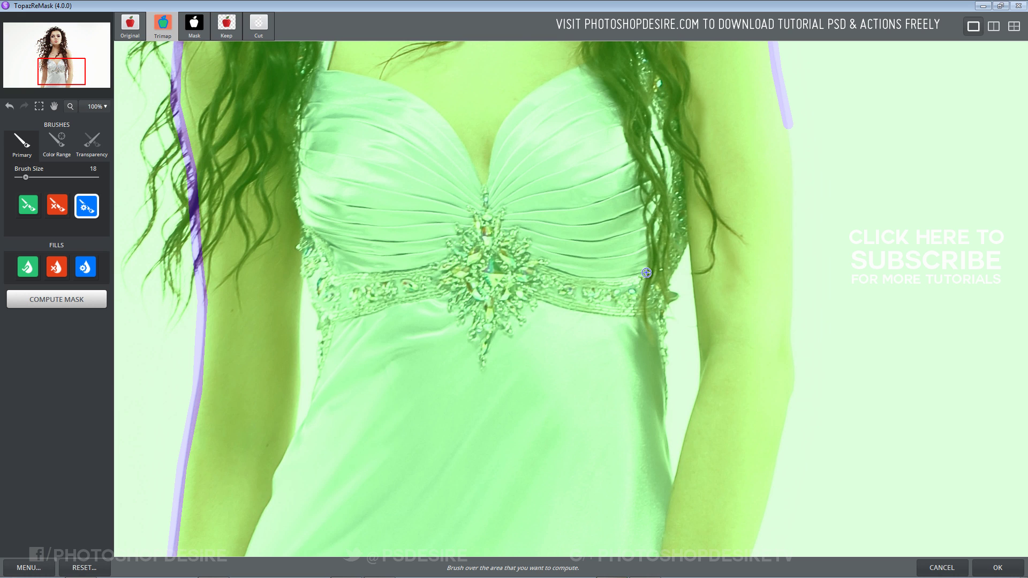
left_click(793, 311, "shift")
left_click(795, 360, "shift")
left_click_drag(796, 359, 757, 547)
left_click_drag(58, 89, 58, 92)
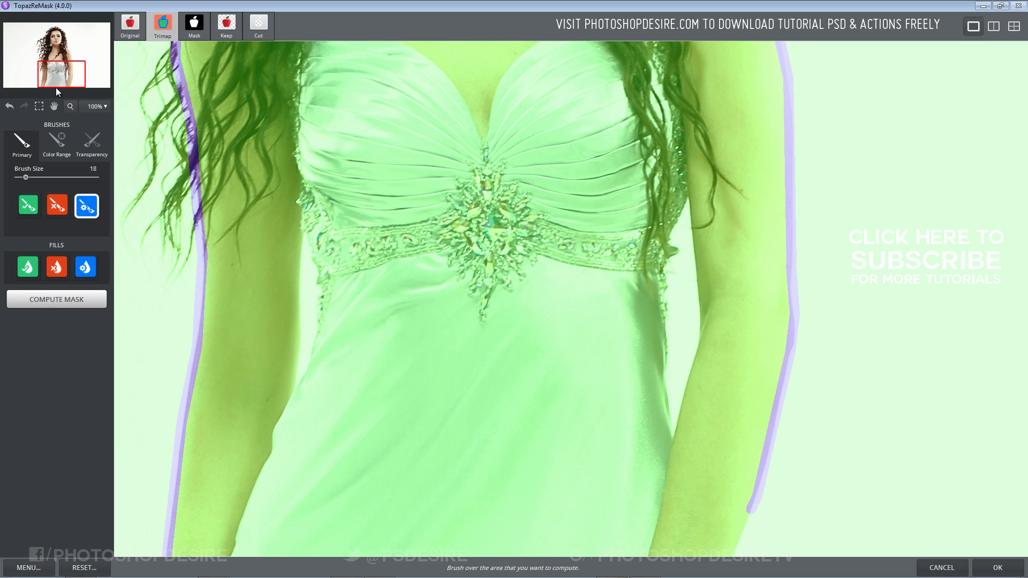
left_click_drag(750, 512, 734, 555)
Step: Outline the two background gaps between the arms and the dress with the compute brush
mouse_move(305, 233)
left_mouse_down()
mouse_move(319, 285)
mouse_move(313, 344)
left_mouse_up()
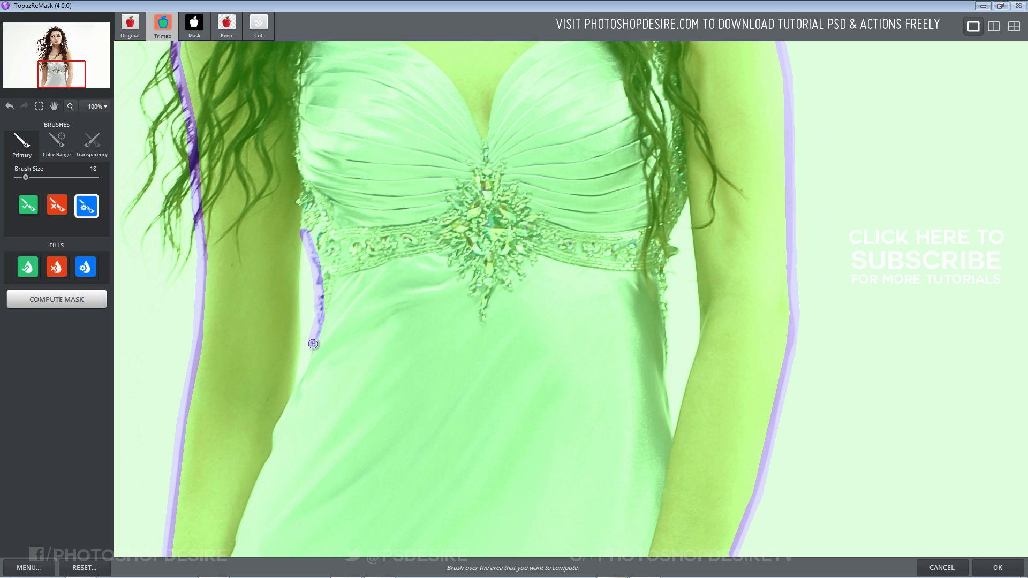
left_click_drag(294, 386, 303, 234)
mouse_move(692, 224)
left_mouse_down()
mouse_move(708, 292)
mouse_move(673, 437)
mouse_move(666, 273)
mouse_move(688, 203)
left_mouse_up()
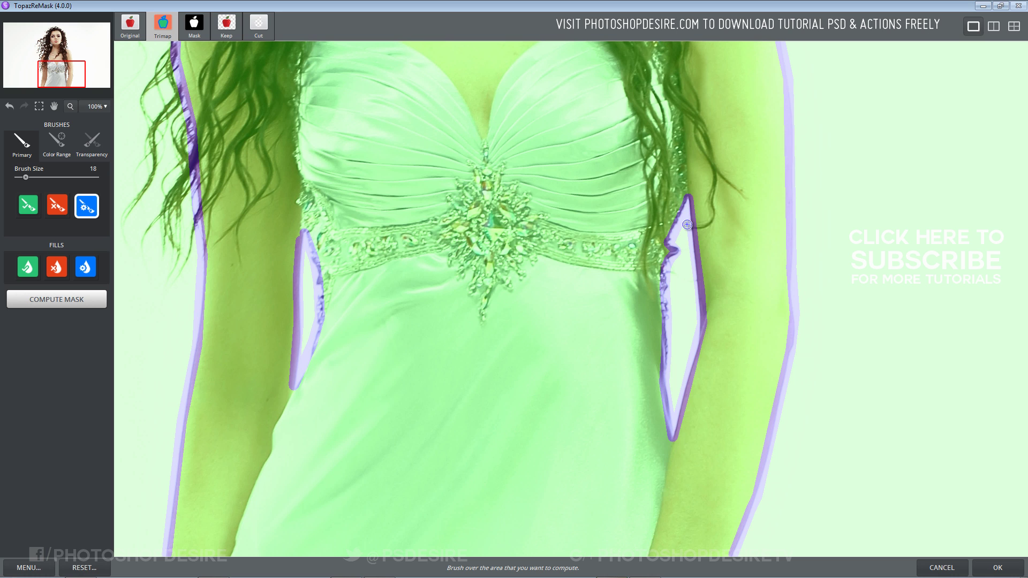
Step: Set the brush size to 66 and paint the compute area over the flyaway curls on the photo's left side
left_click(71, 105)
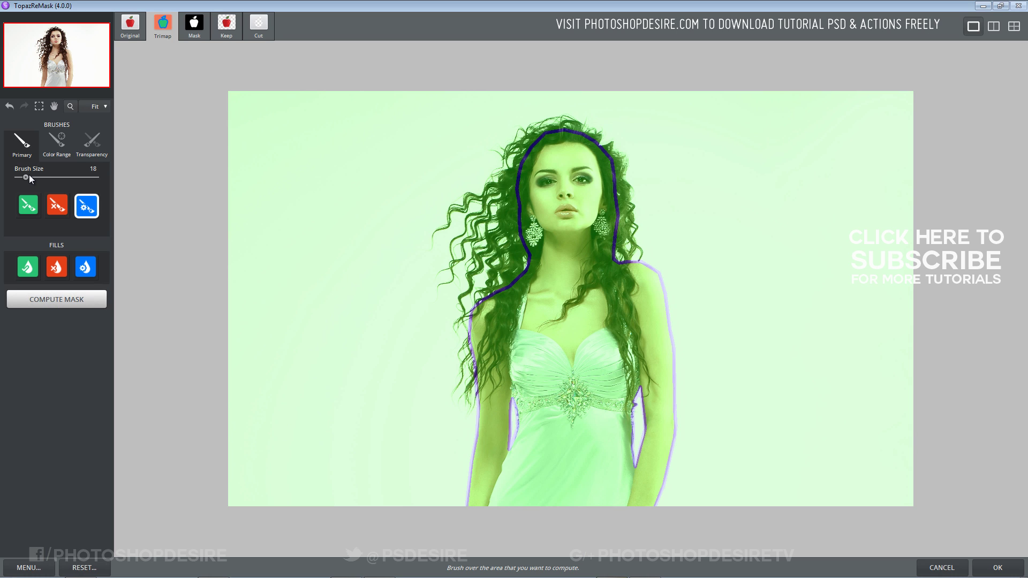
left_click_drag(27, 177, 39, 177)
mouse_move(434, 236)
left_mouse_down()
mouse_move(451, 211)
mouse_move(501, 189)
mouse_move(453, 242)
mouse_move(447, 286)
mouse_move(441, 272)
mouse_move(455, 272)
mouse_move(497, 205)
mouse_move(486, 244)
mouse_move(501, 239)
mouse_move(475, 257)
mouse_move(457, 395)
mouse_move(449, 387)
mouse_move(461, 403)
mouse_move(467, 381)
mouse_move(470, 405)
mouse_move(464, 327)
left_mouse_up()
left_click(67, 107)
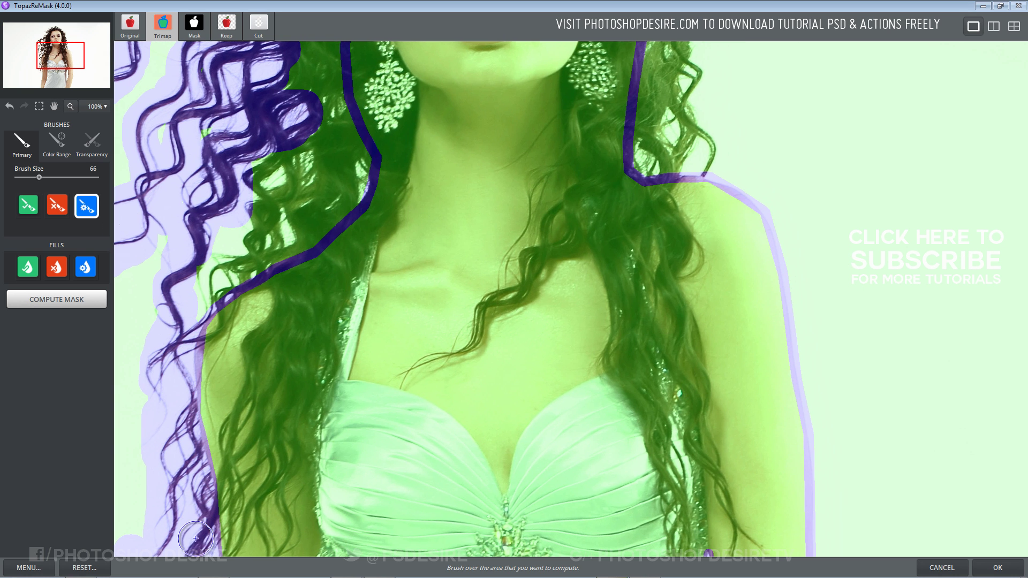
mouse_move(191, 310)
left_mouse_down()
mouse_move(294, 151)
mouse_move(277, 207)
mouse_move(202, 285)
mouse_move(298, 230)
mouse_move(350, 161)
mouse_move(342, 202)
mouse_move(283, 251)
left_mouse_up()
left_click_drag(319, 104, 318, 169)
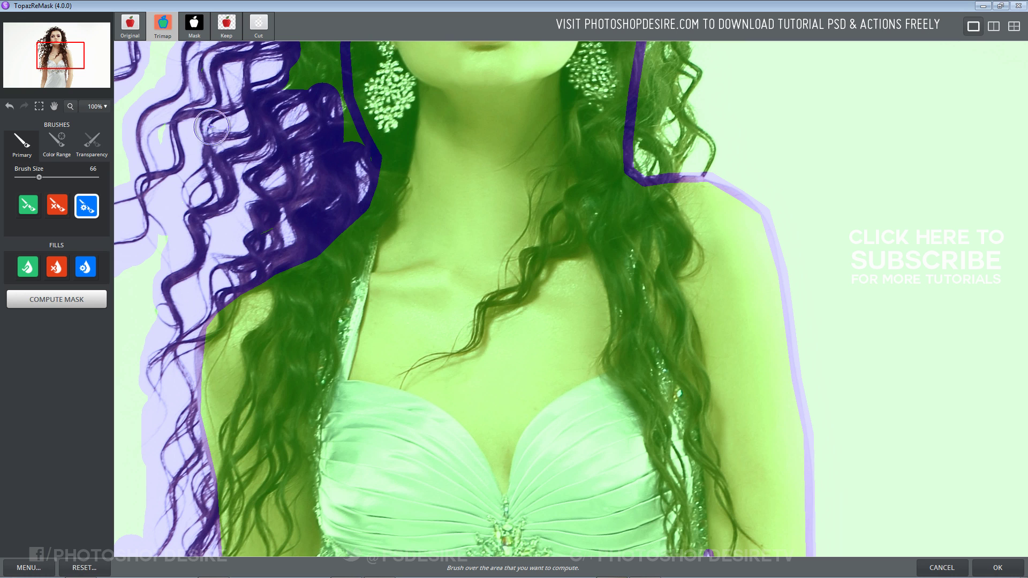
mouse_move(213, 128)
left_mouse_down()
mouse_move(165, 140)
mouse_move(168, 260)
left_mouse_up()
left_click_drag(70, 66, 71, 57)
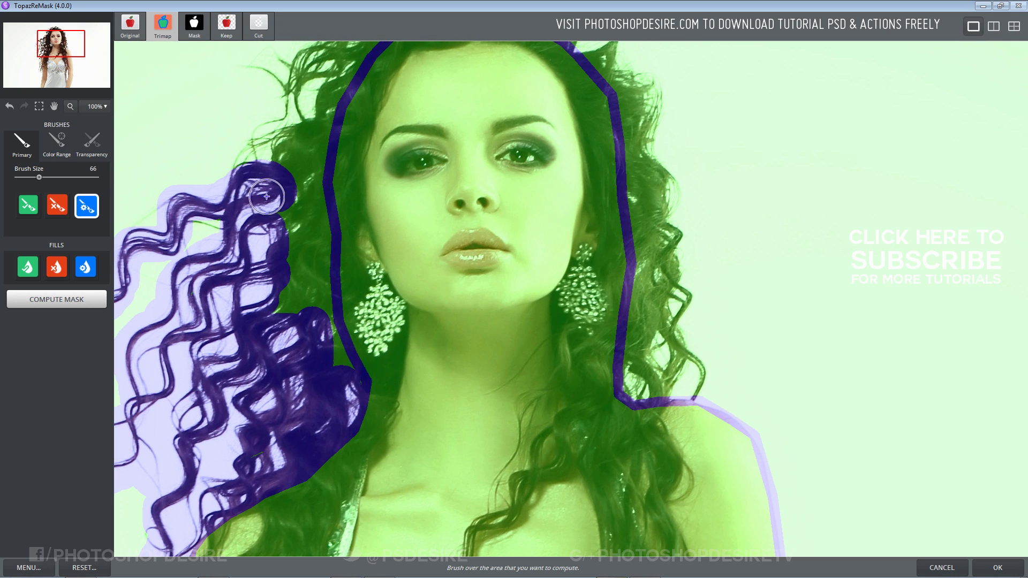
mouse_move(266, 196)
left_mouse_down()
mouse_move(292, 171)
mouse_move(302, 221)
mouse_move(309, 207)
mouse_move(260, 340)
mouse_move(296, 311)
mouse_move(346, 385)
mouse_move(316, 305)
mouse_move(297, 236)
left_mouse_up()
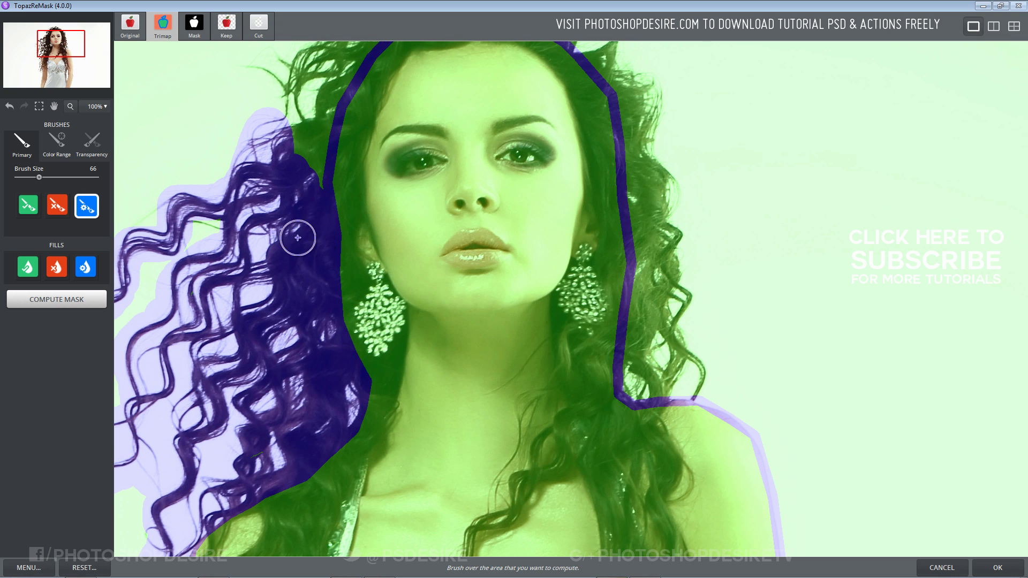
Step: Paint the compute area over the hair along the top of the head and down the photo's right side
left_click_drag(68, 60, 72, 54)
mouse_move(179, 170)
left_mouse_down()
mouse_move(208, 189)
mouse_move(252, 285)
mouse_move(224, 143)
mouse_move(284, 104)
mouse_move(400, 75)
mouse_move(486, 105)
mouse_move(500, 131)
mouse_move(413, 97)
mouse_move(303, 116)
mouse_move(270, 198)
mouse_move(308, 118)
mouse_move(376, 104)
mouse_move(516, 126)
mouse_move(544, 142)
mouse_move(506, 90)
mouse_move(545, 170)
mouse_move(556, 147)
mouse_move(556, 185)
mouse_move(616, 305)
mouse_move(643, 495)
mouse_move(573, 500)
mouse_move(621, 469)
mouse_move(573, 470)
mouse_move(592, 379)
mouse_move(577, 235)
mouse_move(588, 415)
left_mouse_up()
mouse_move(75, 52)
left_mouse_down()
mouse_move(90, 68)
mouse_move(78, 71)
mouse_move(76, 60)
left_mouse_up()
left_click(70, 107)
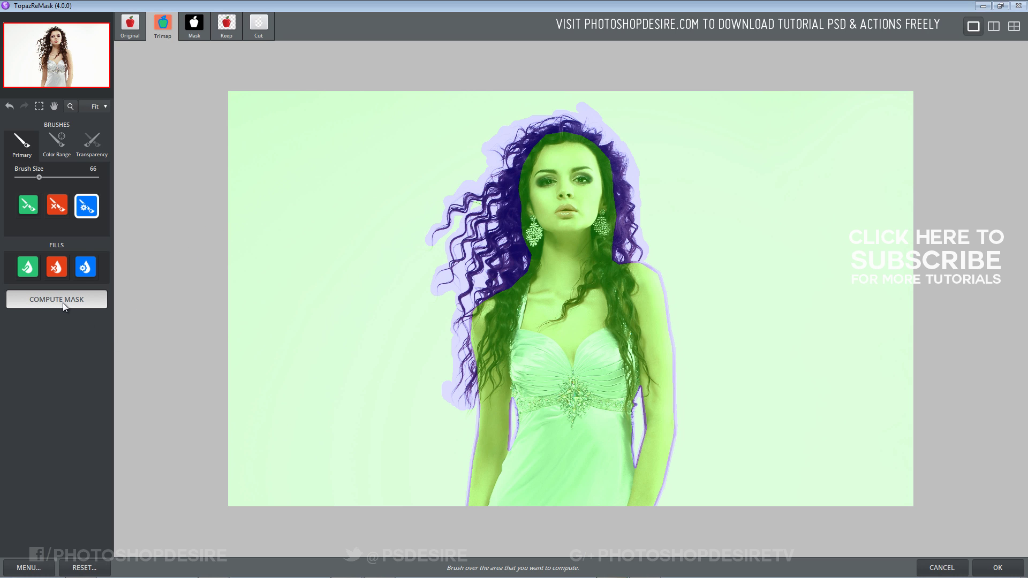
Step: Fill the outer background and the gaps beside the waist as cut areas, and compute the mask
left_click(62, 262)
left_click(306, 215)
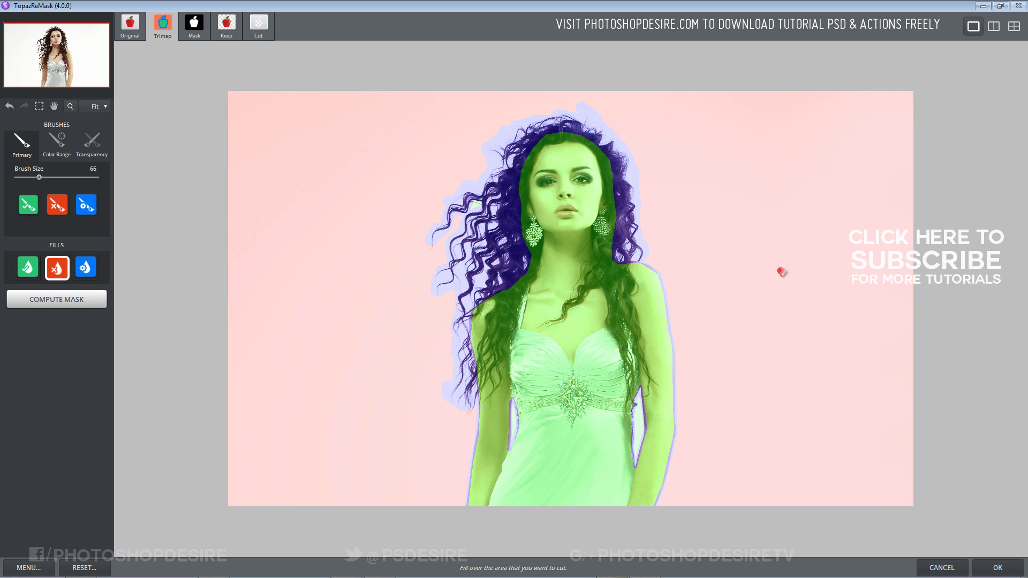
left_click(637, 410)
left_click(79, 294)
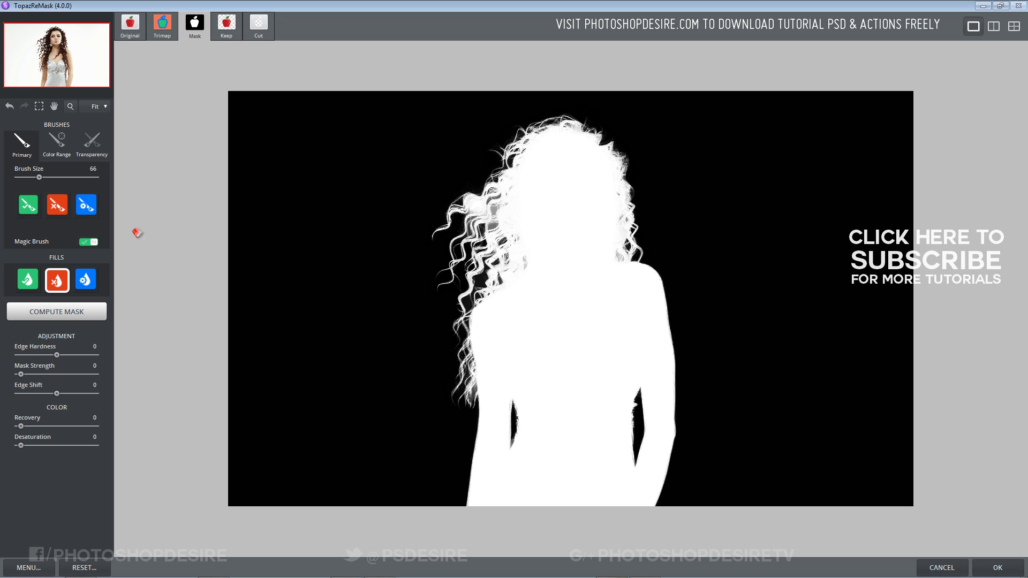
Step: Show the Keep preview and set the color Recovery to 100
left_click(222, 35)
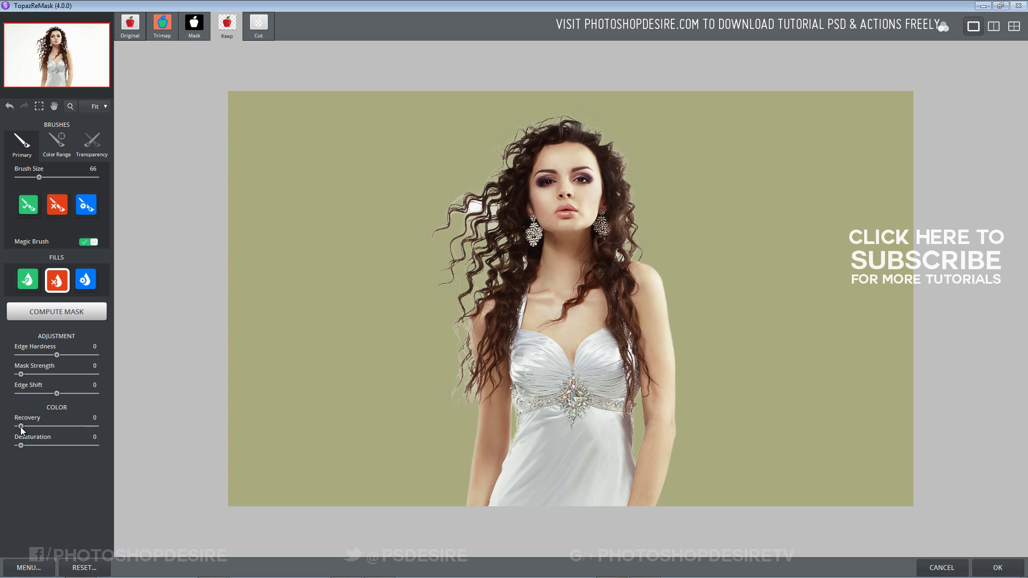
left_click_drag(20, 427, 21, 427)
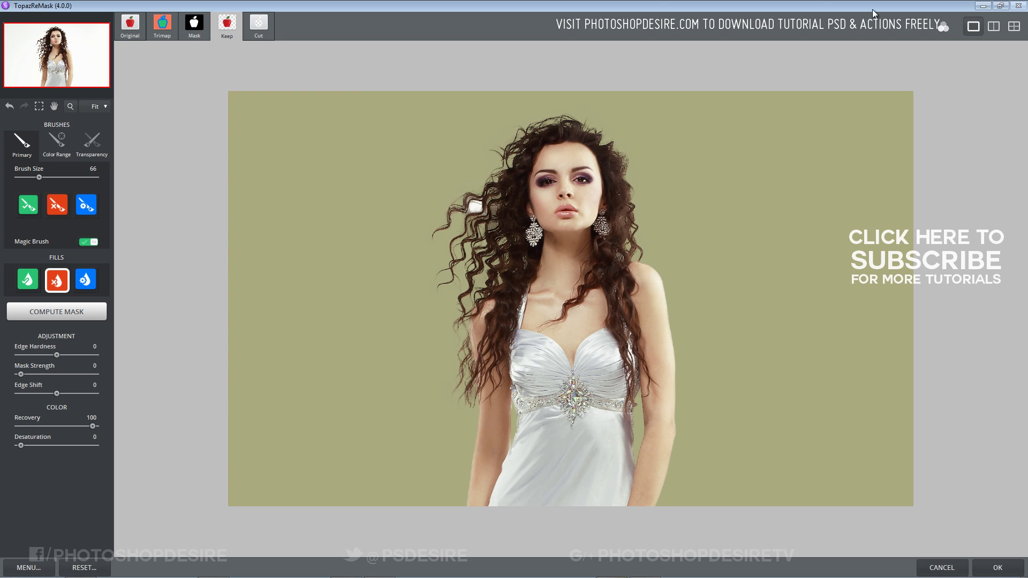
Step: Sample the white patch among the curls as background color and brush over it with the Color Range cut brush
left_click(69, 108)
mouse_move(50, 58)
left_mouse_down()
mouse_move(51, 78)
mouse_move(49, 47)
left_mouse_up()
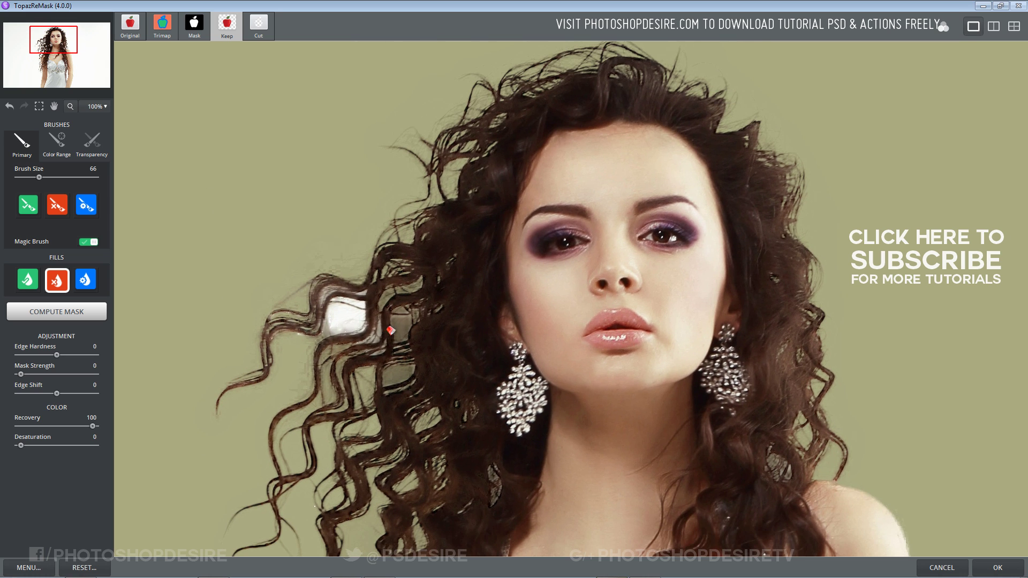
left_click(58, 145)
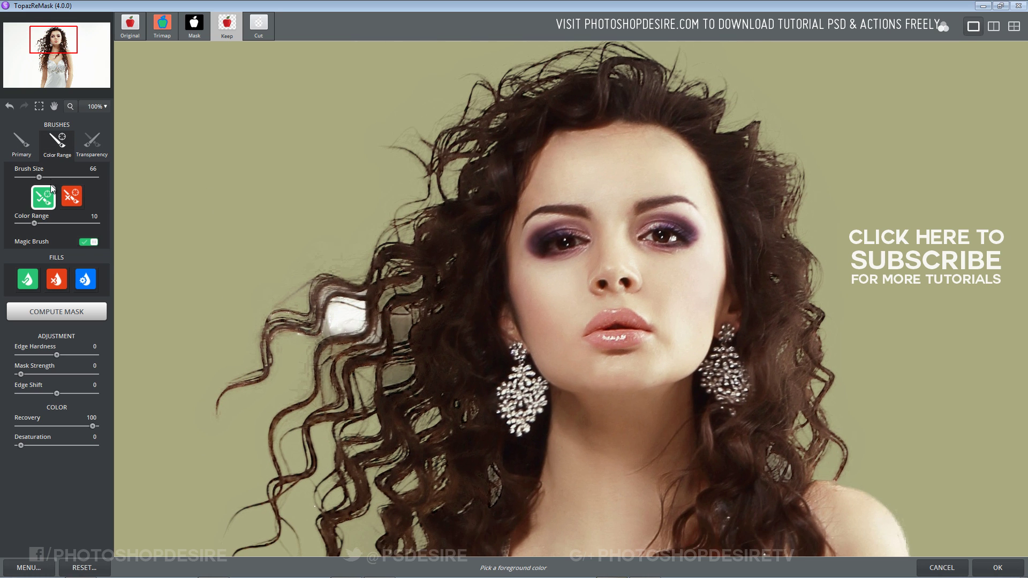
left_click(67, 199)
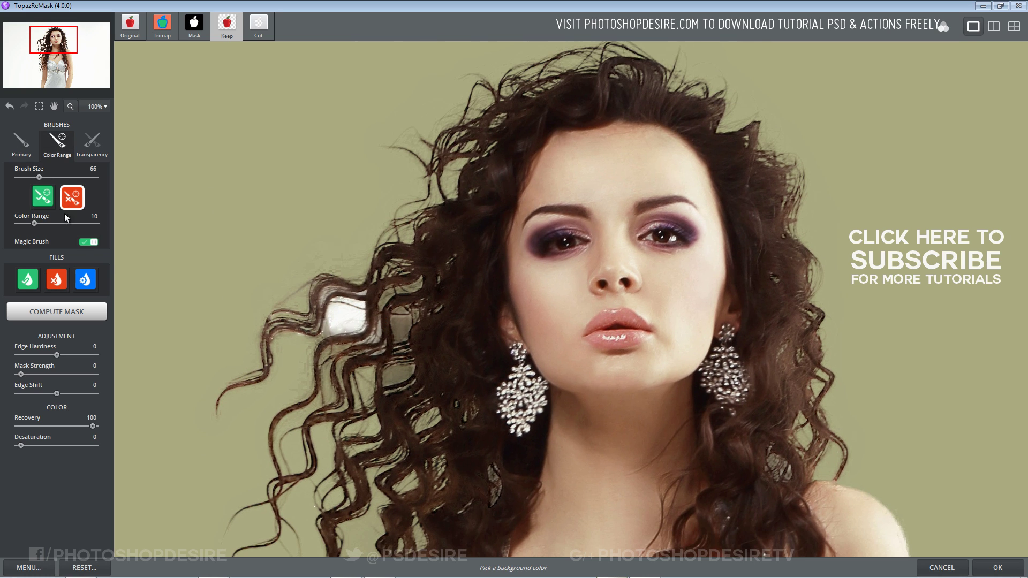
left_click(339, 315)
mouse_move(340, 315)
left_mouse_down()
mouse_move(361, 317)
mouse_move(343, 327)
left_mouse_up()
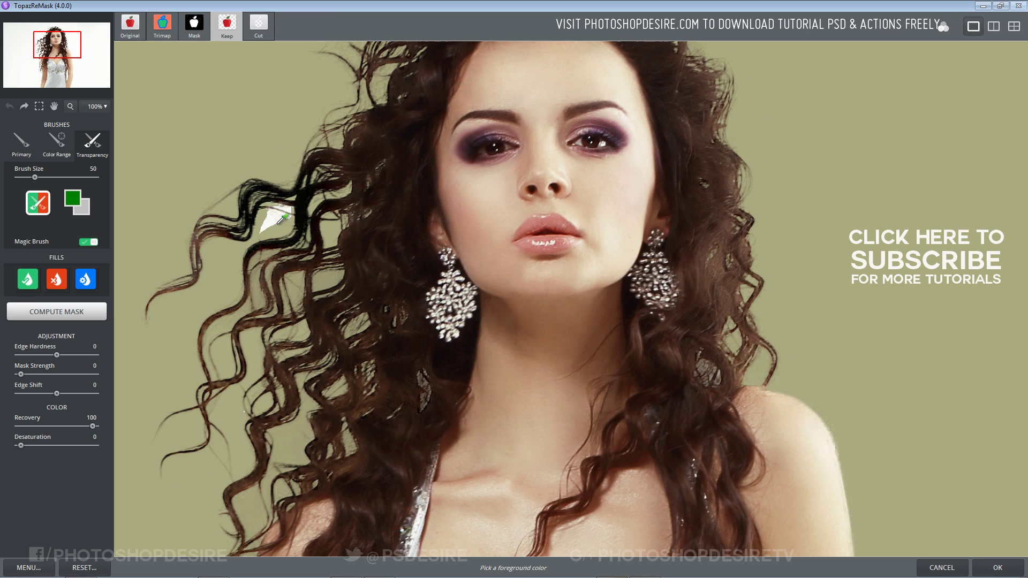
Step: Try to remove the white patch between the curls with a cut fill and with the primary cut brush at size 10
key("s")
left_click(277, 224)
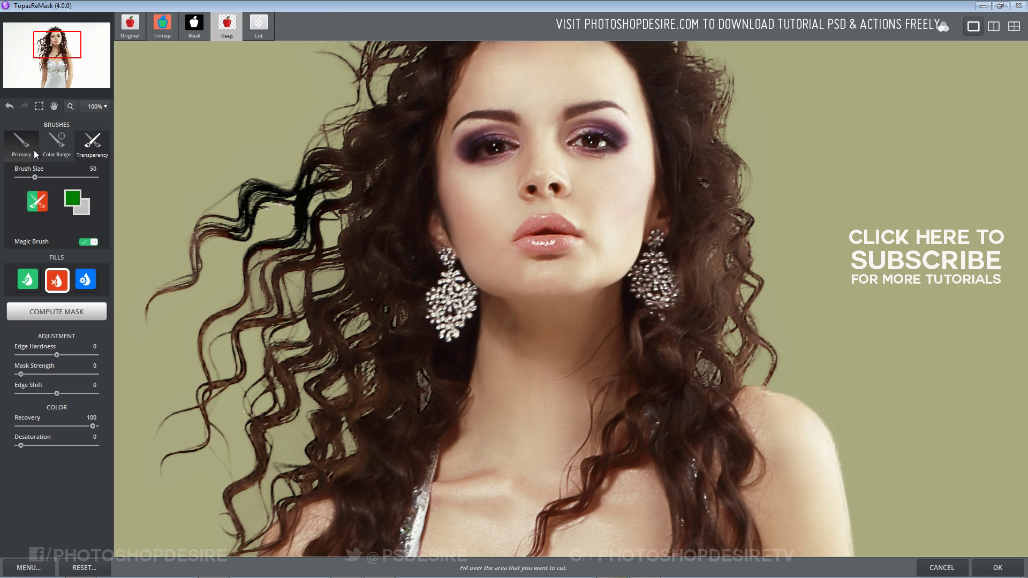
left_click(34, 154)
key("q")
key("bracketleft")
key("bracketleft")
key("bracketleft")
key("bracketleft")
mouse_move(293, 213)
left_mouse_down()
mouse_move(229, 230)
mouse_move(267, 218)
left_mouse_up()
key("w")
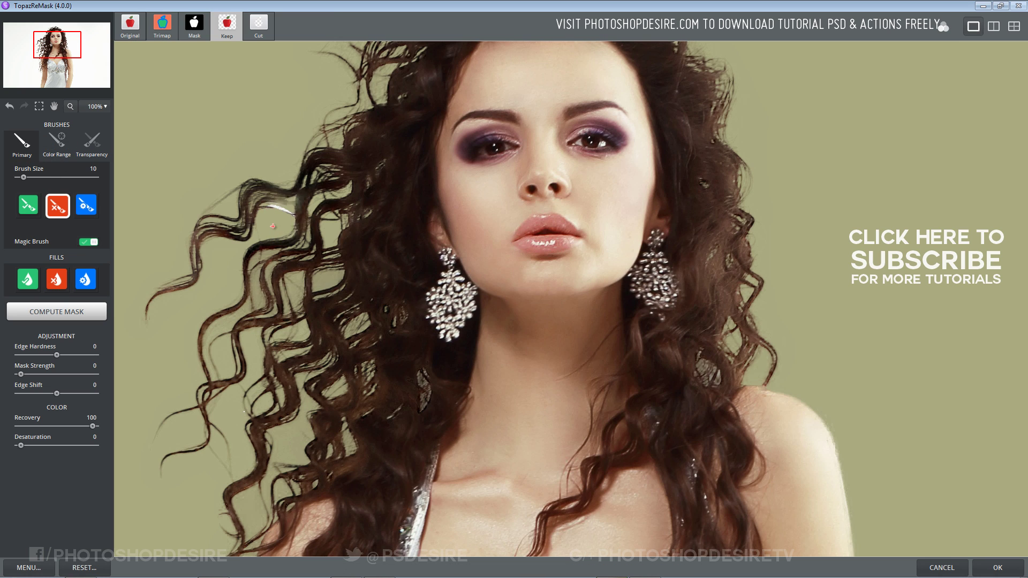
Step: Brush out the remaining white patch between the curls with the primary cut brush
scroll(272, 226, "down", 3)
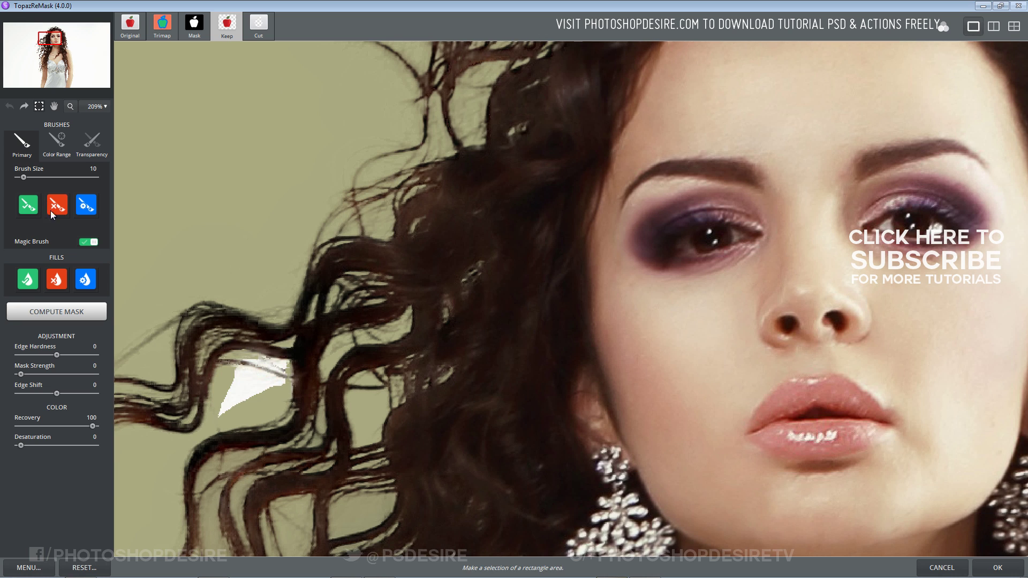
left_click_drag(246, 396, 230, 410)
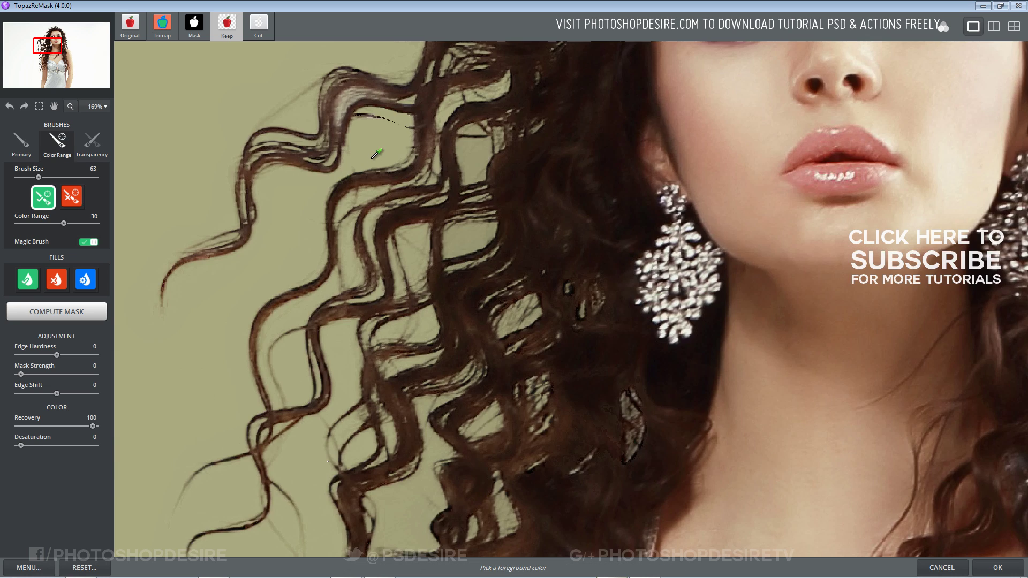
Step: Check the whole black-and-white mask, and inspect the hair and shoulder edges in the Keep preview
scroll(234, 163, "down", 5)
left_click(196, 28)
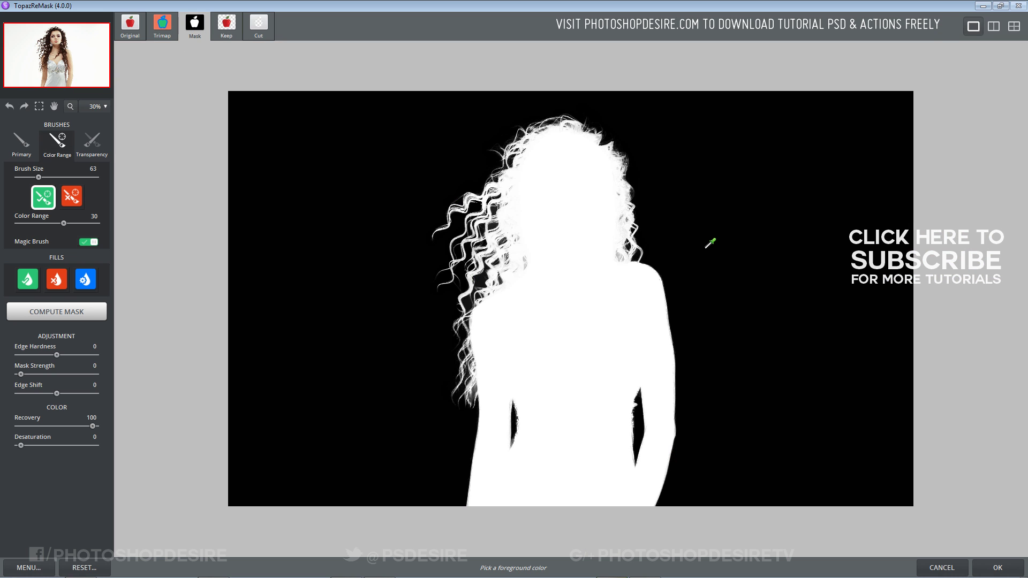
left_click(227, 20)
scroll(625, 229, "up", 1)
left_click(70, 107)
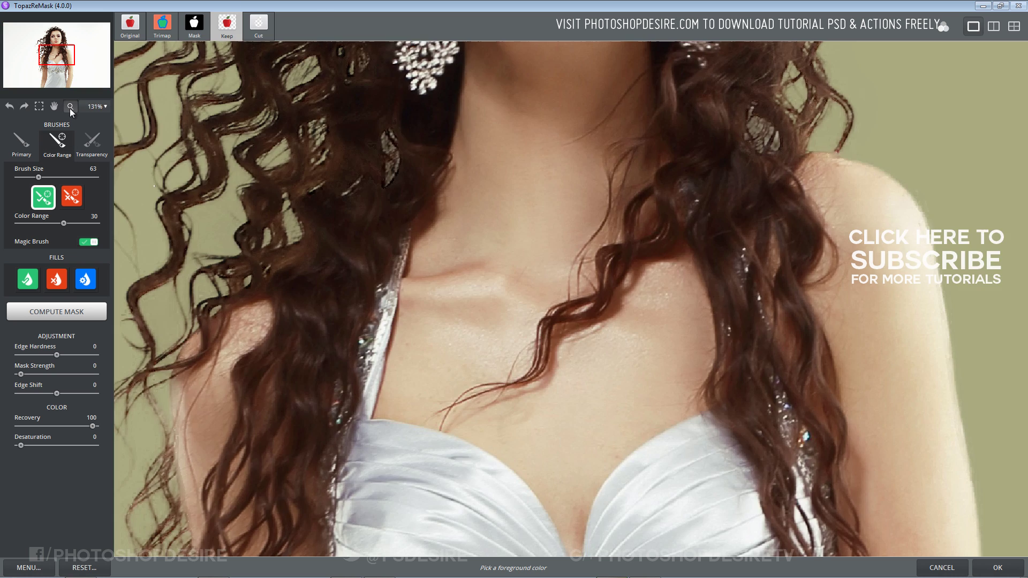
Step: Check the upper hair and the whole figure in the Keep preview, and apply the mask to the photo
left_click(70, 107)
mouse_move(66, 53)
left_mouse_down()
mouse_move(67, 35)
mouse_move(69, 74)
mouse_move(69, 38)
left_mouse_up()
left_click(71, 106)
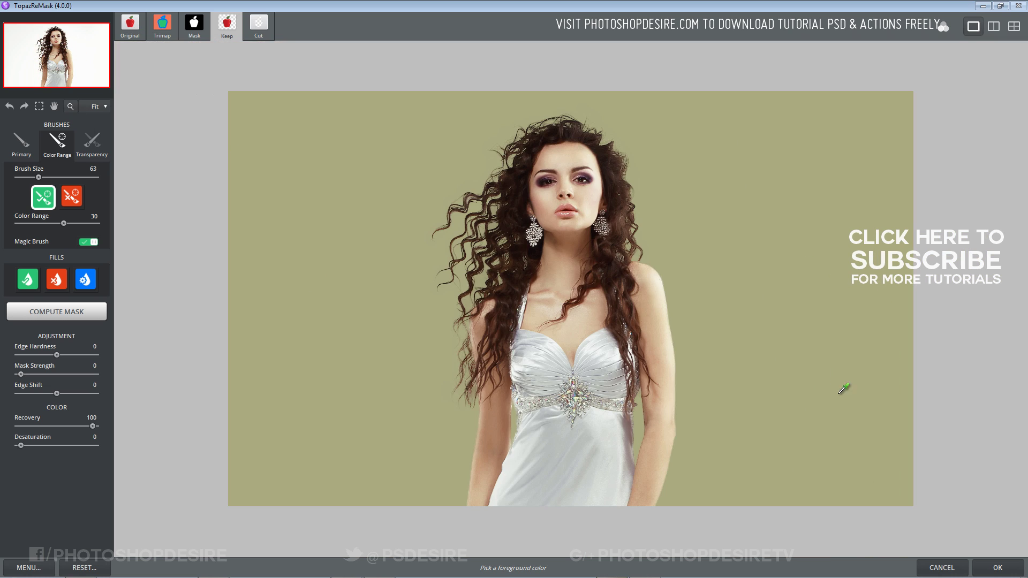
left_click(997, 572)
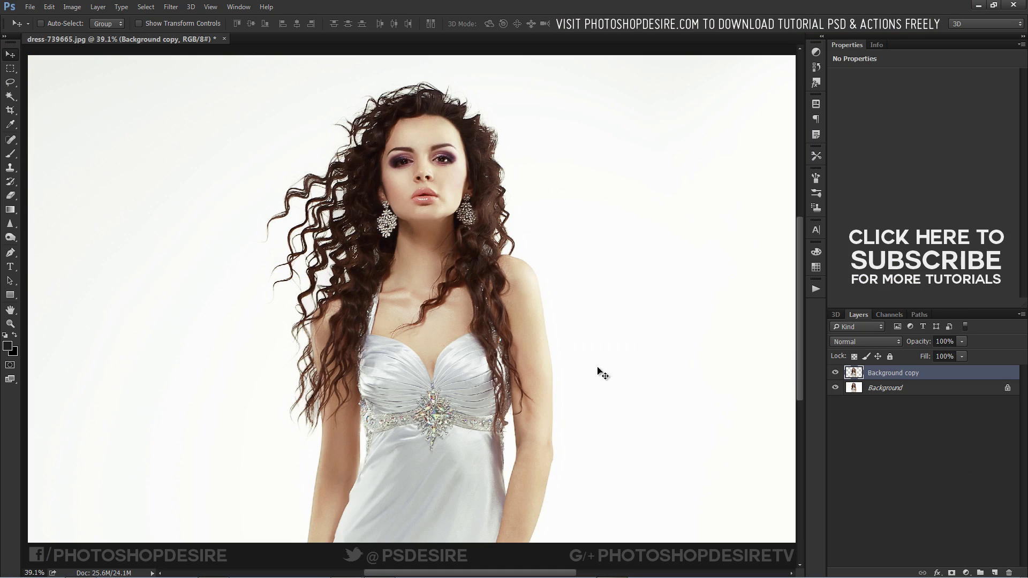
Step: Hide the original Background layer and add a new empty layer directly above it
scroll(544, 354, "down", 3)
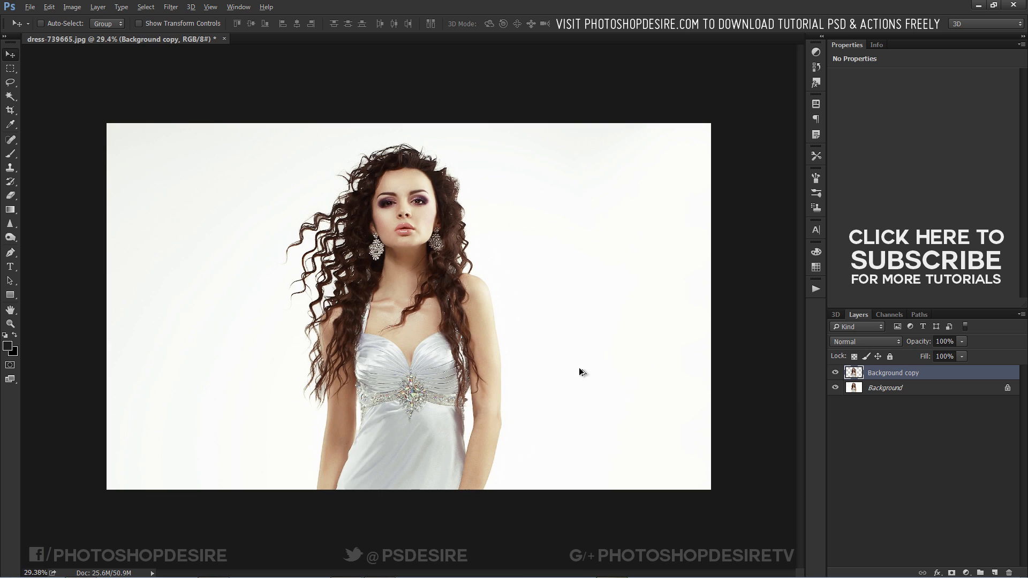
left_click(837, 390)
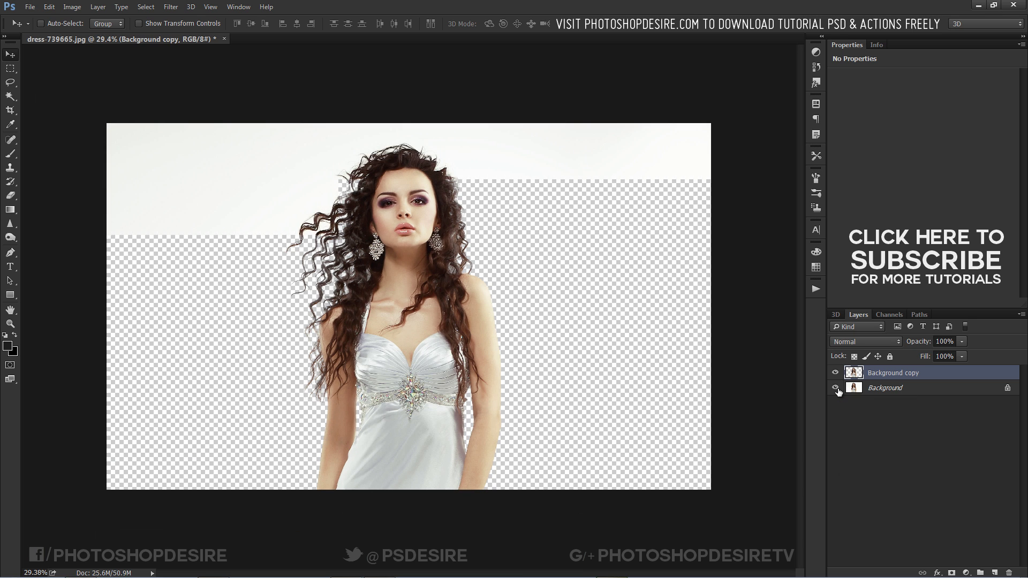
left_click(837, 389)
left_click(878, 391)
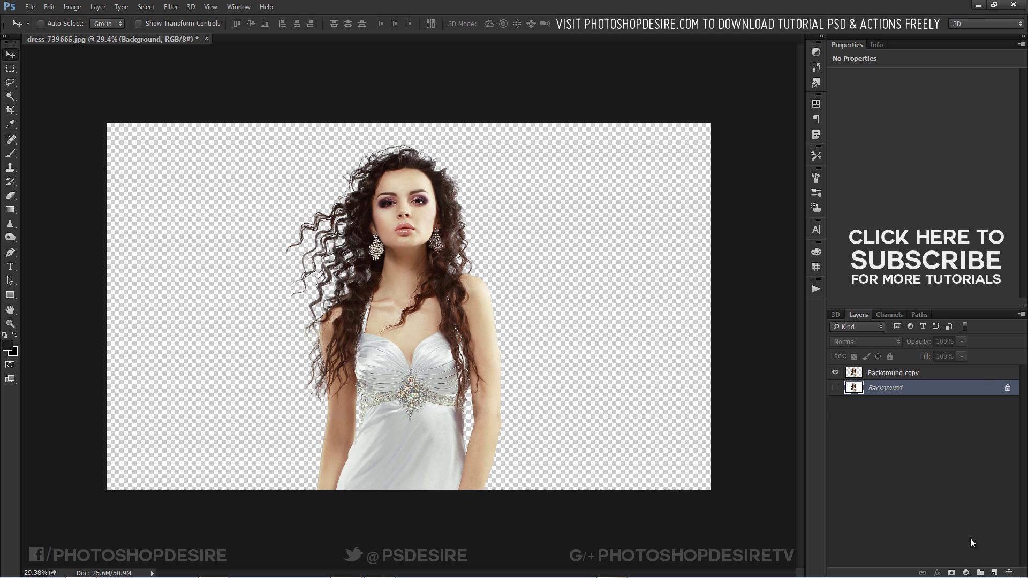
left_click(995, 572)
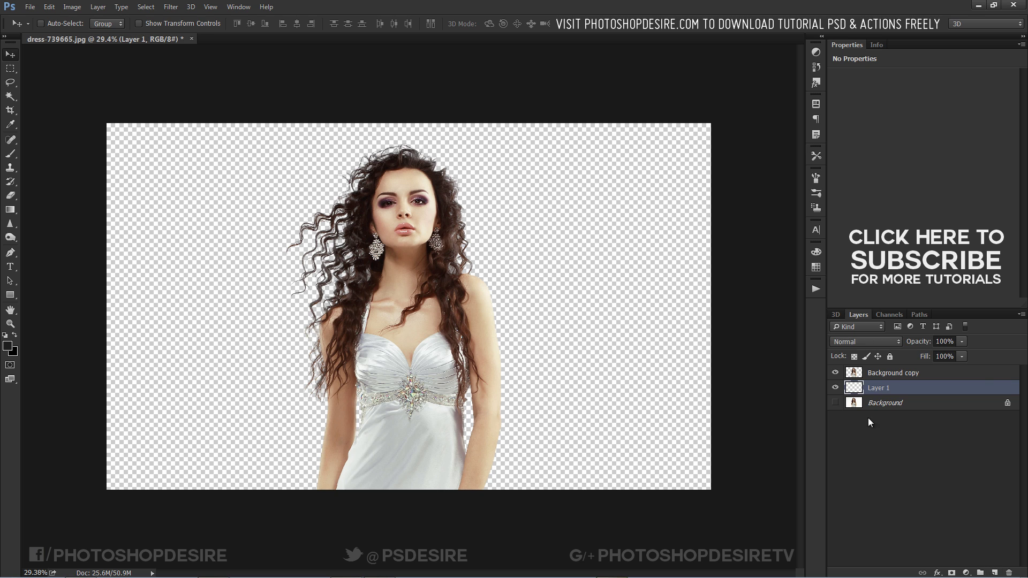
Step: Fill the new layer with a solid light yellow-green color at 100% opacity in Normal mode
left_click(49, 6)
left_click(78, 160)
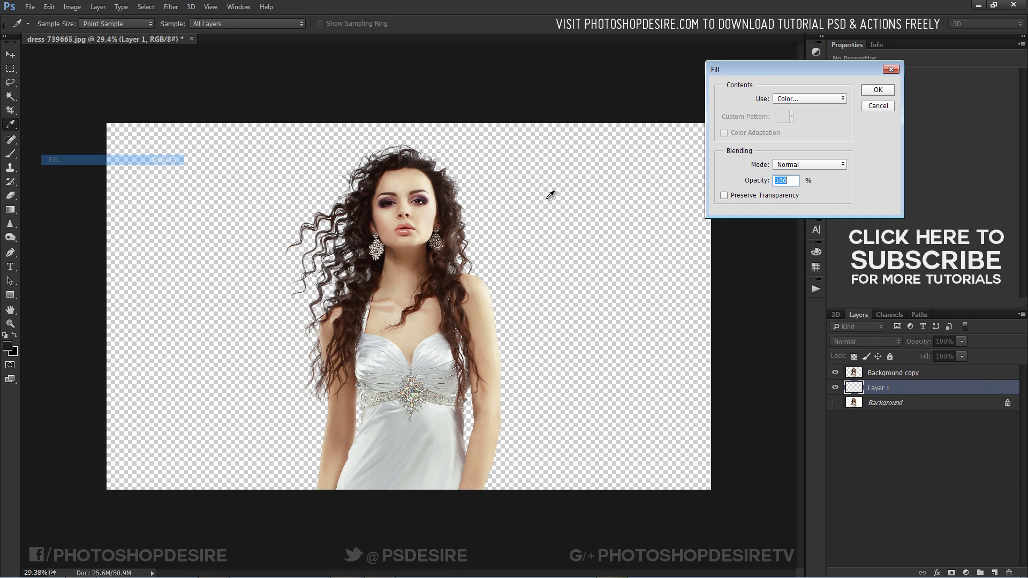
left_click(808, 101)
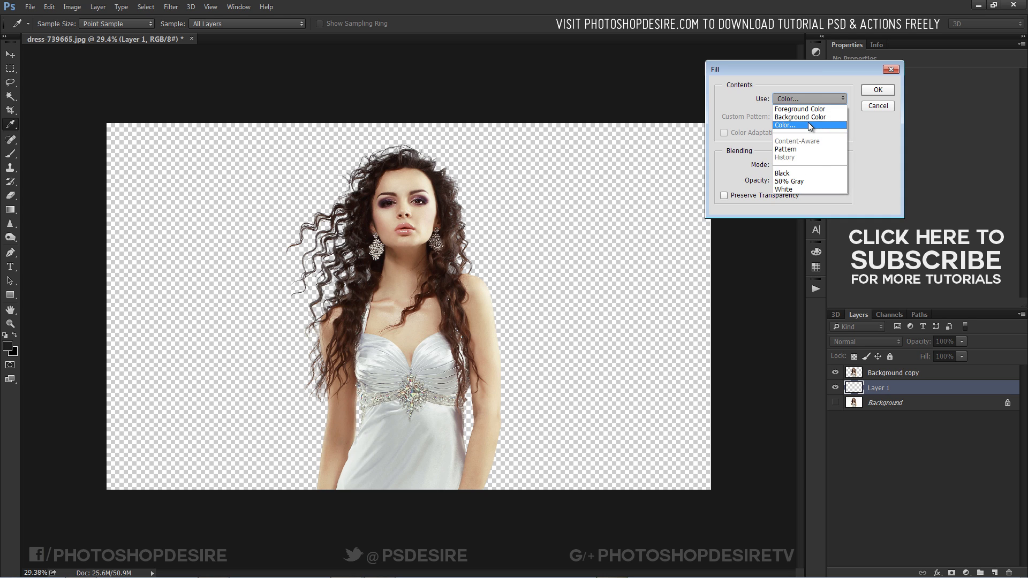
left_click(808, 122)
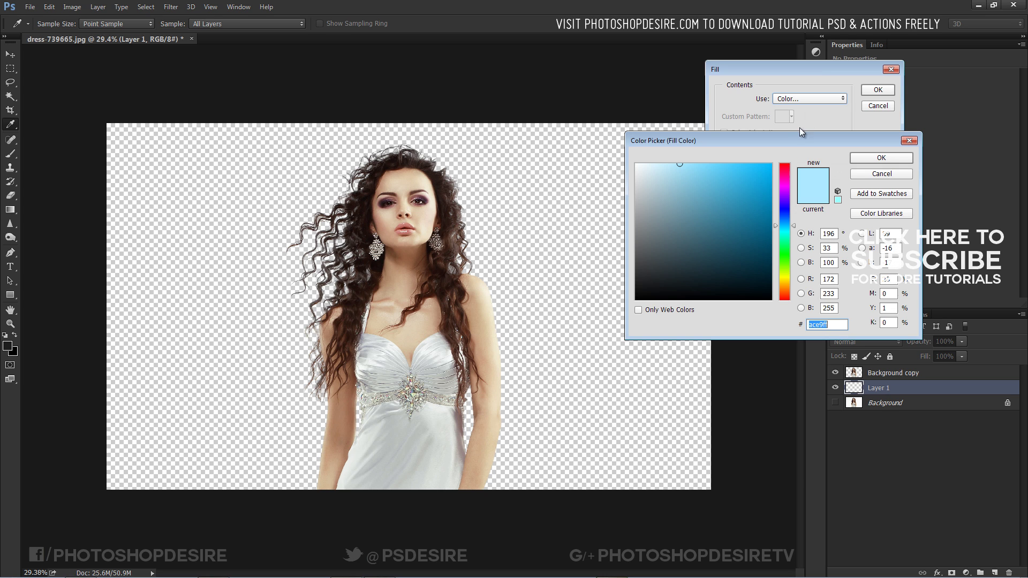
left_click(786, 273)
left_click(882, 157)
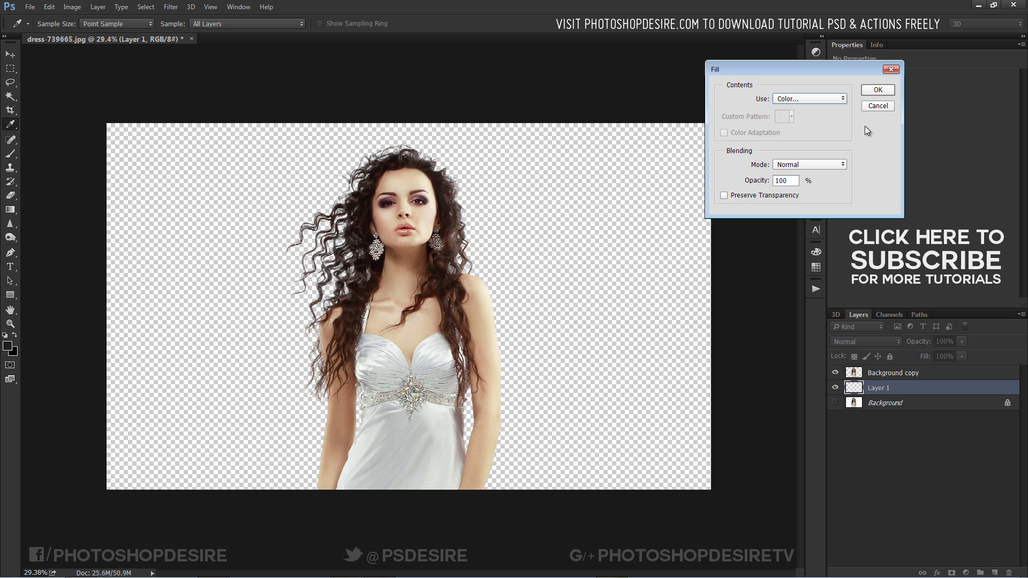
left_click(868, 92)
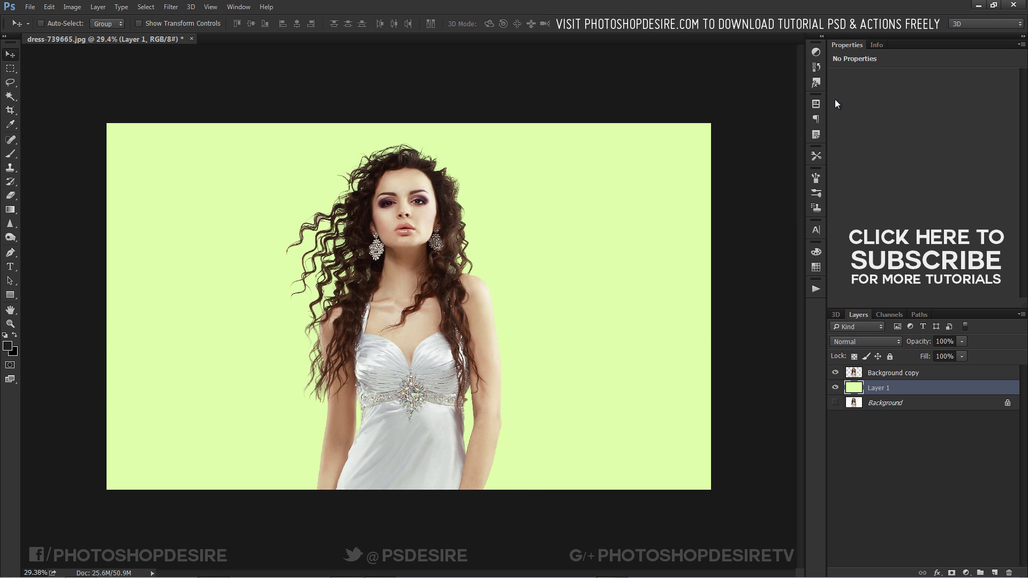
Step: Examine the cutout edges of the curls, arms and dress against the light green backdrop
scroll(357, 203, "up", 6)
scroll(434, 292, "down", 3)
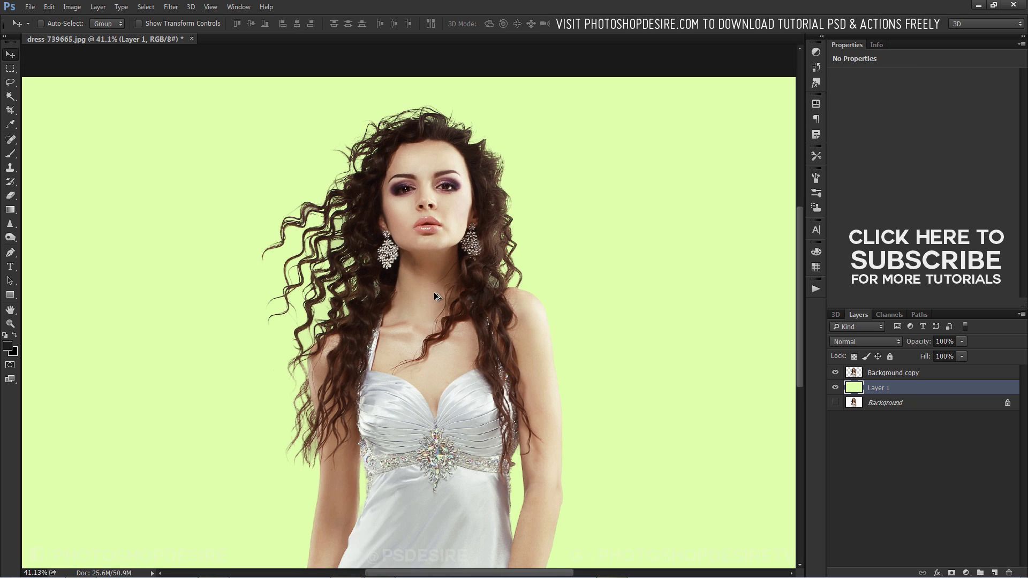
scroll(434, 292, "up", 4)
scroll(405, 227, "up", 2)
scroll(315, 198, "down", 3)
scroll(251, 195, "up", 4)
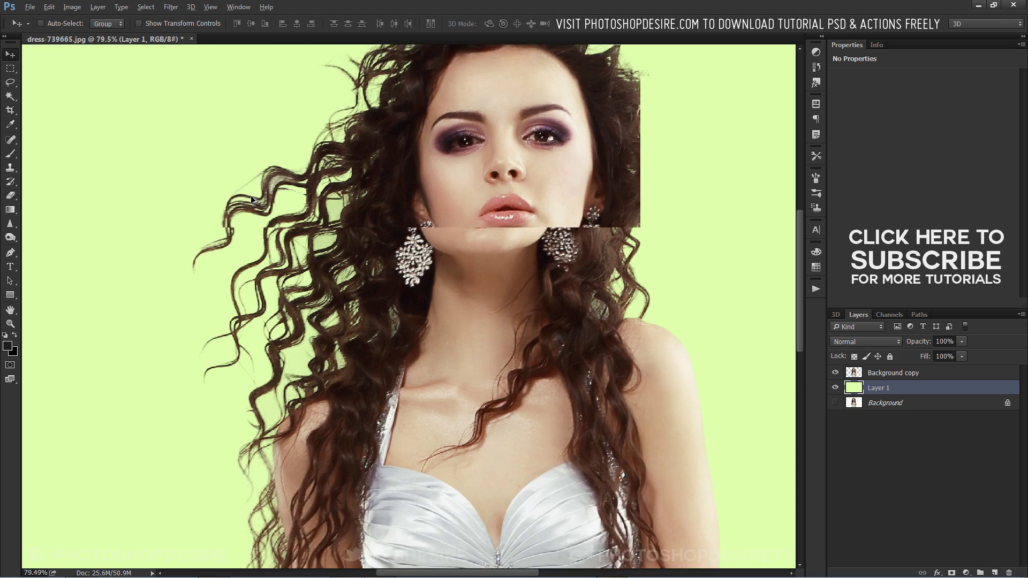
scroll(259, 212, "down", 4)
scroll(380, 147, "up", 3)
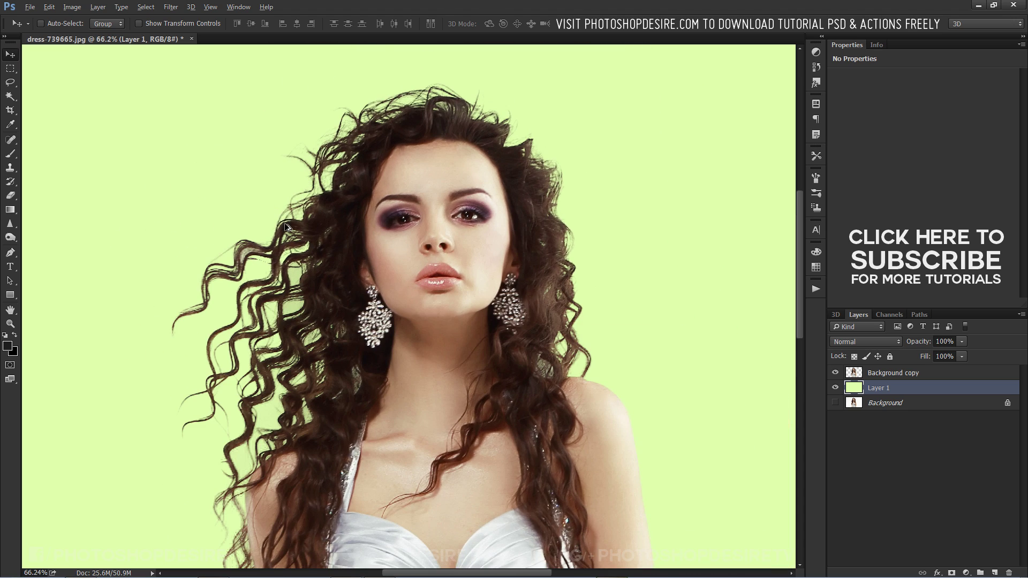
scroll(257, 325, "down", 5)
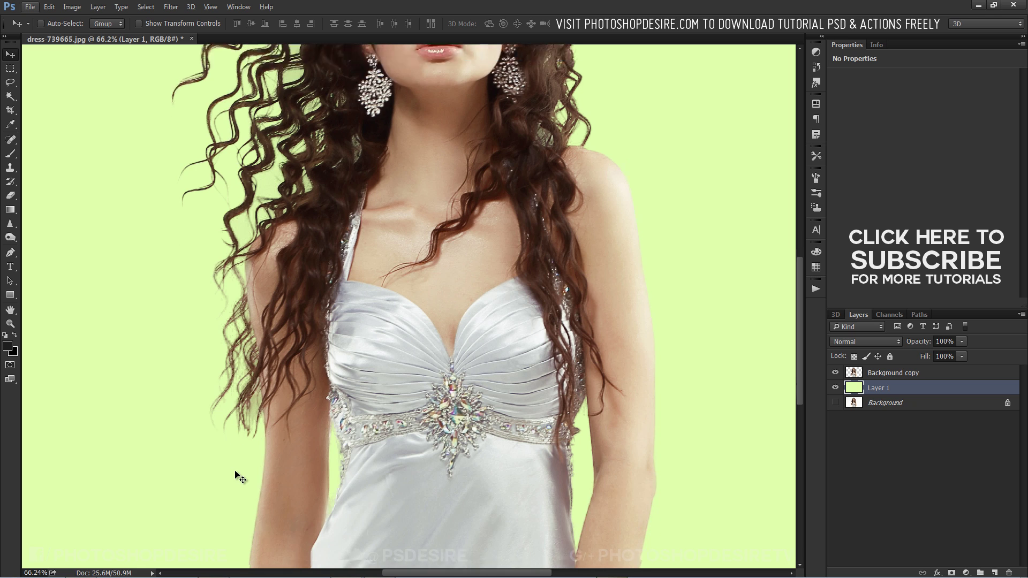
scroll(235, 475, "down", 2)
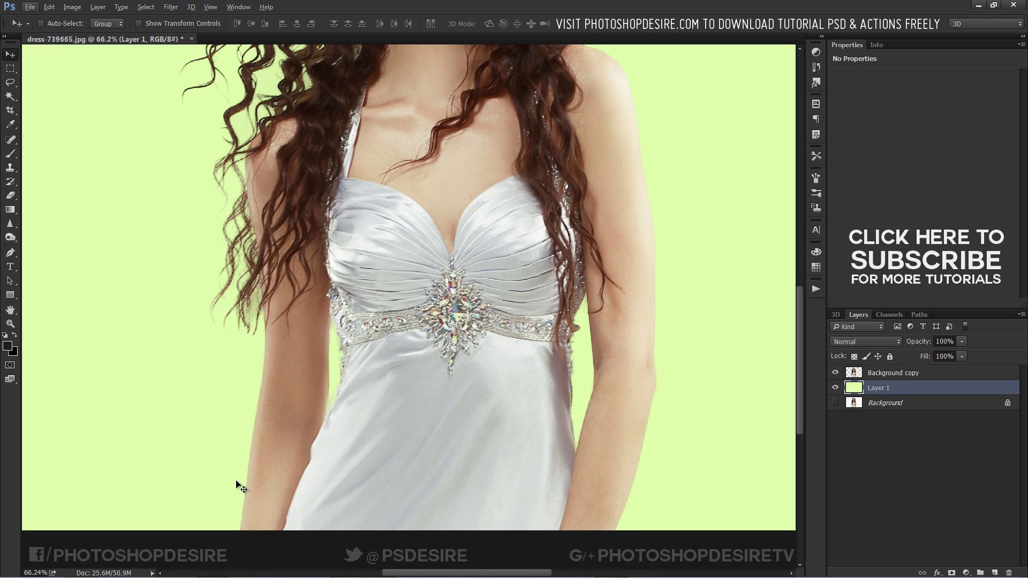
scroll(237, 485, "down", 2)
scroll(236, 484, "down", 2)
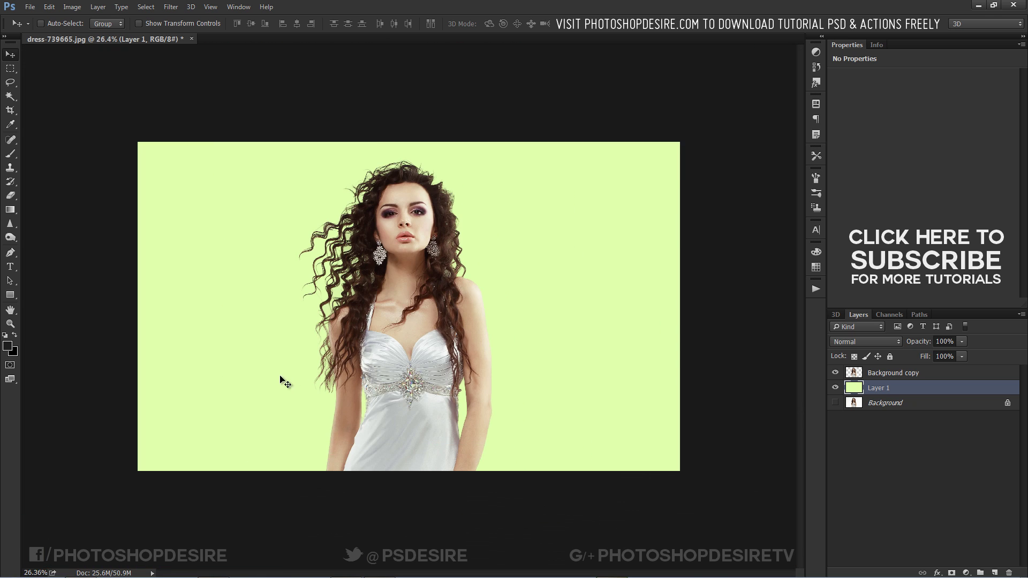
scroll(282, 381, "up", 2)
scroll(526, 351, "down", 1)
scroll(526, 352, "down", 1)
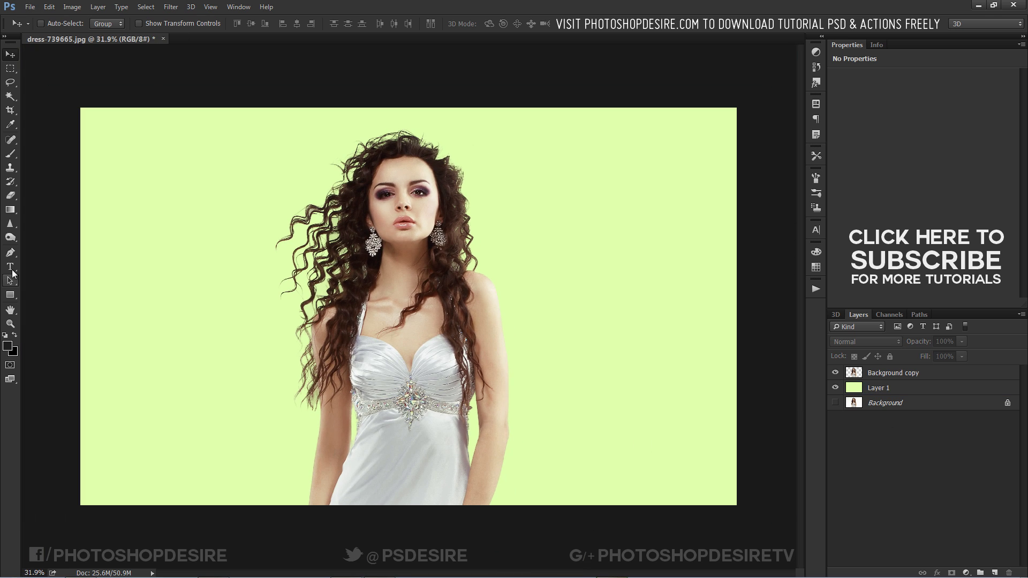
Step: Add the title "Hair CutOut" in Couture Bold at 483.56 pt, placed behind the woman along the image's lower edge
left_click(176, 367)
type("HAIR CUTOUT")
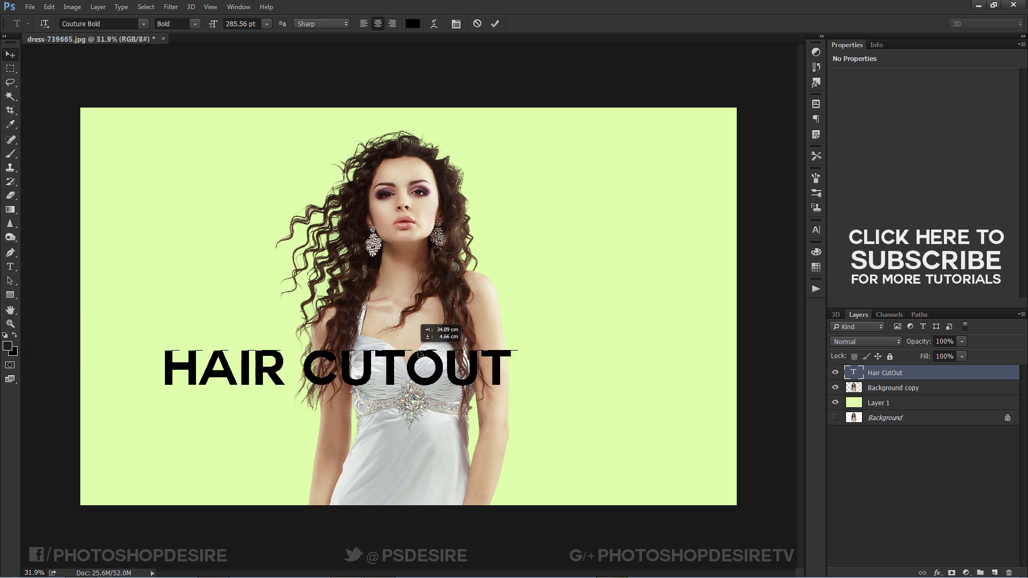
left_click_drag(215, 350, 203, 469)
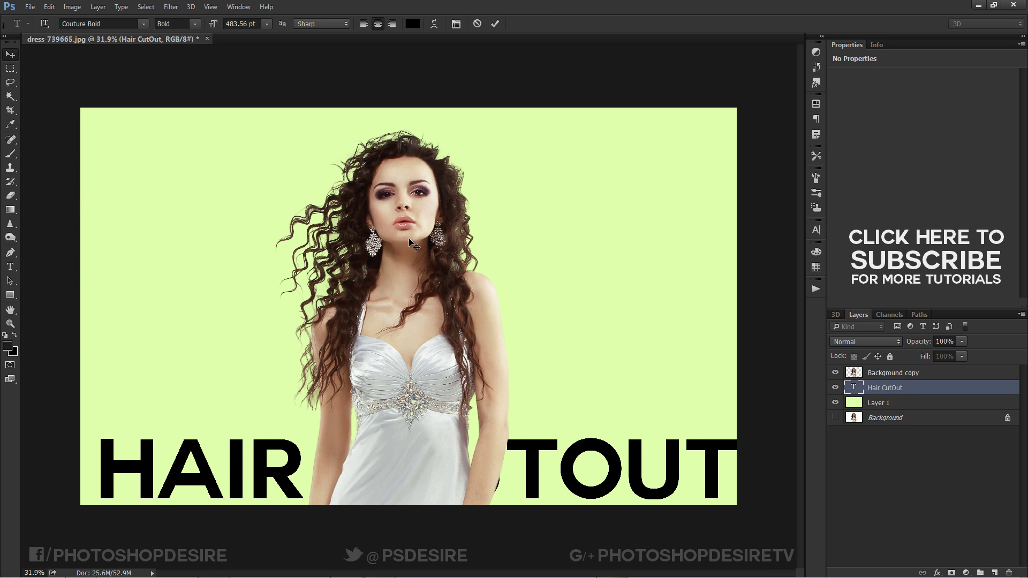
mouse_move(558, 498)
left_mouse_down()
mouse_move(602, 101)
mouse_move(576, 392)
mouse_move(553, 499)
left_mouse_up()
Step: Replace the title's word "CutOut" with "Mask", spaced so both words show beside the woman, and reposition it along the lower edge
double_click(854, 387)
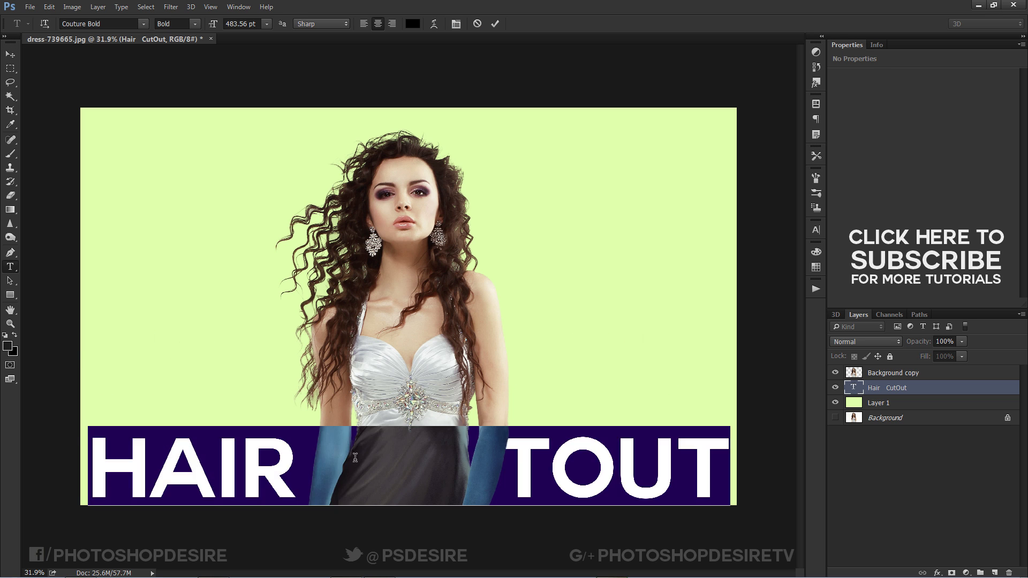
left_click_drag(350, 464, 707, 456)
type("Mask")
left_click(390, 459)
key("ctrl+Return")
key("v")
left_click_drag(607, 482, 619, 488)
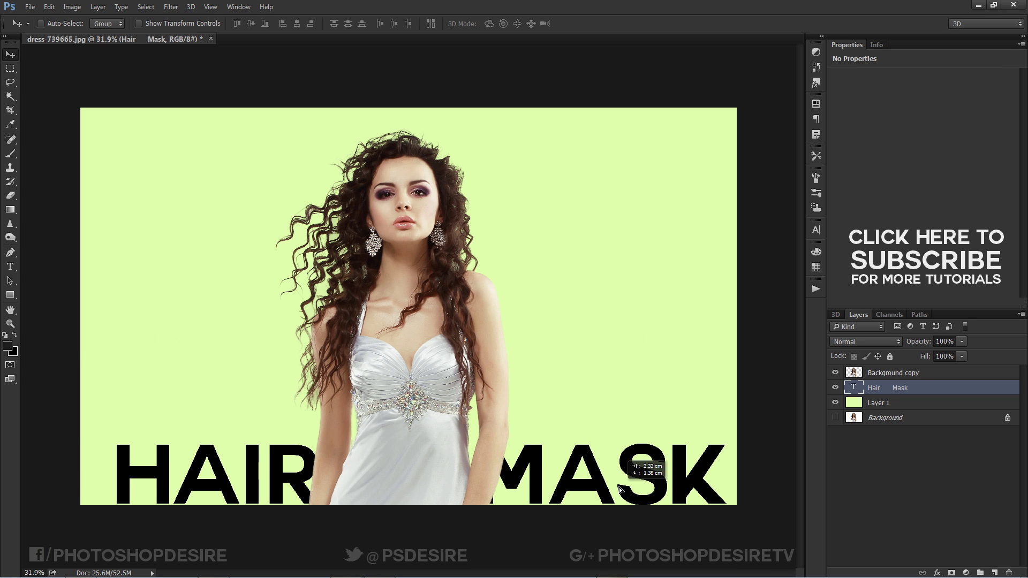
Step: Recolor the title dark brown and move it up behind the woman's head
double_click(845, 389)
left_click(716, 275)
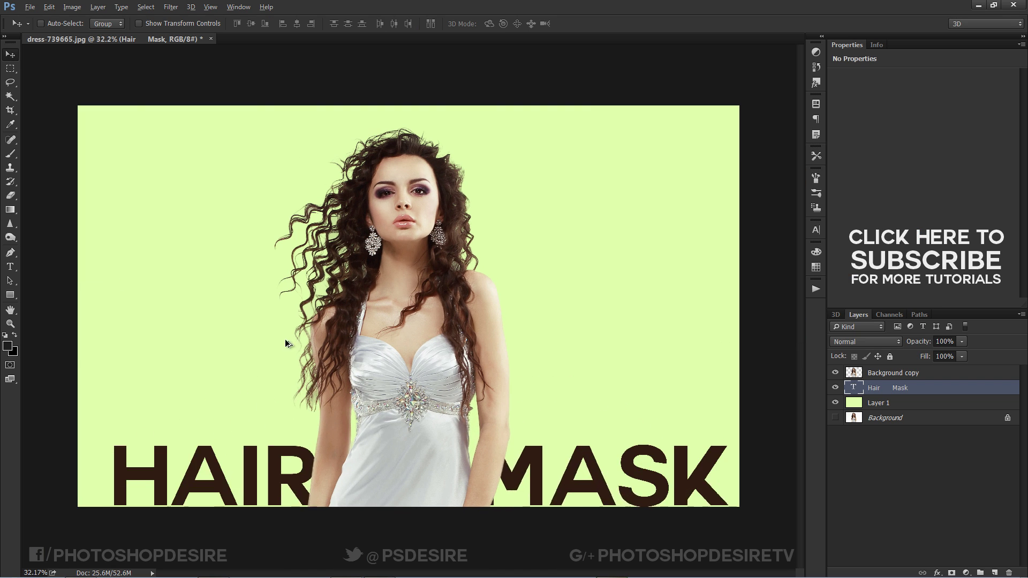
left_click_drag(575, 477, 567, 211)
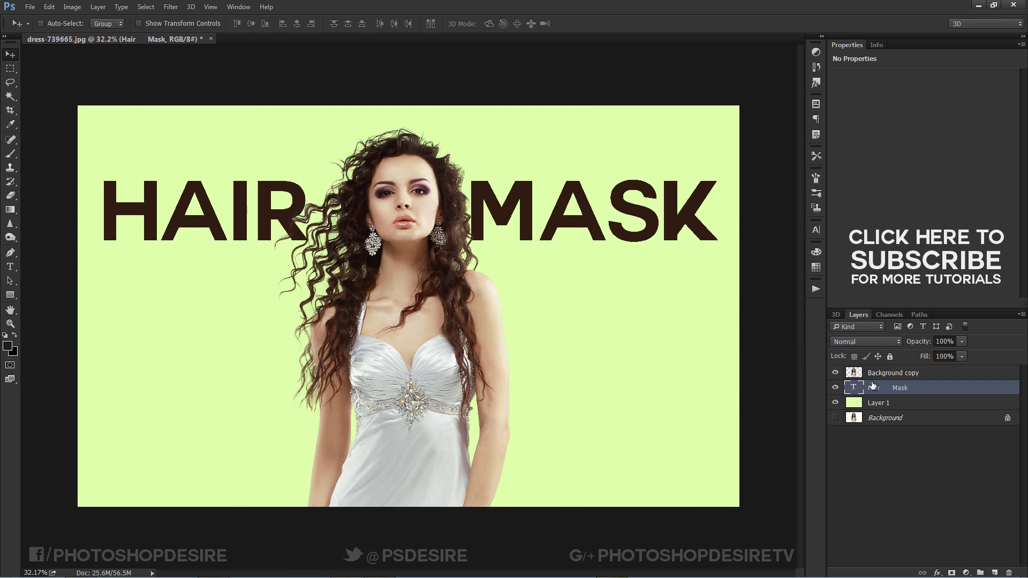
Step: Try a skin tone for the title, set its color to black, and move it down to the image's lower edge
double_click(854, 387)
left_click(412, 23)
left_click(406, 168)
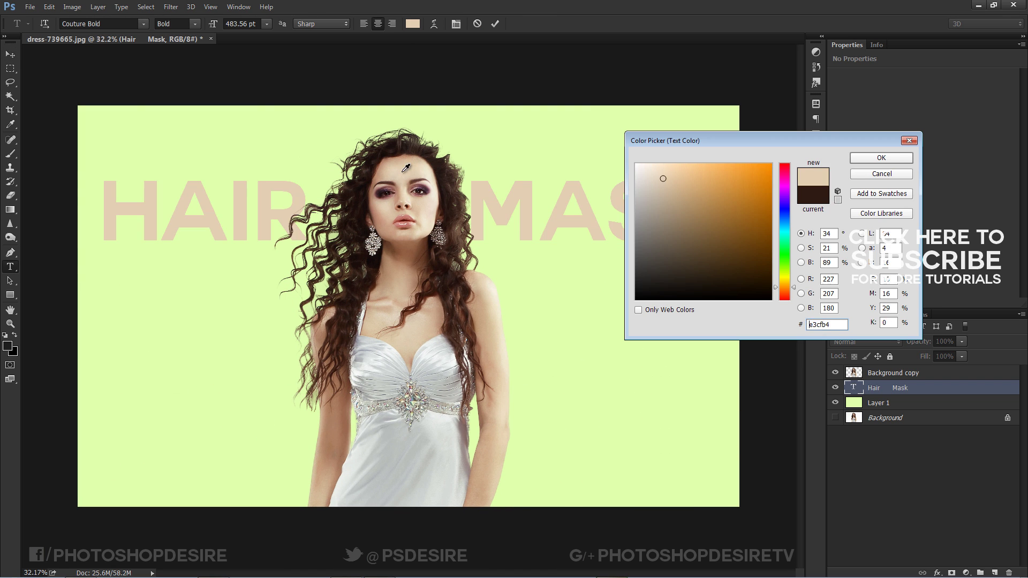
left_click(636, 165)
left_click(638, 298)
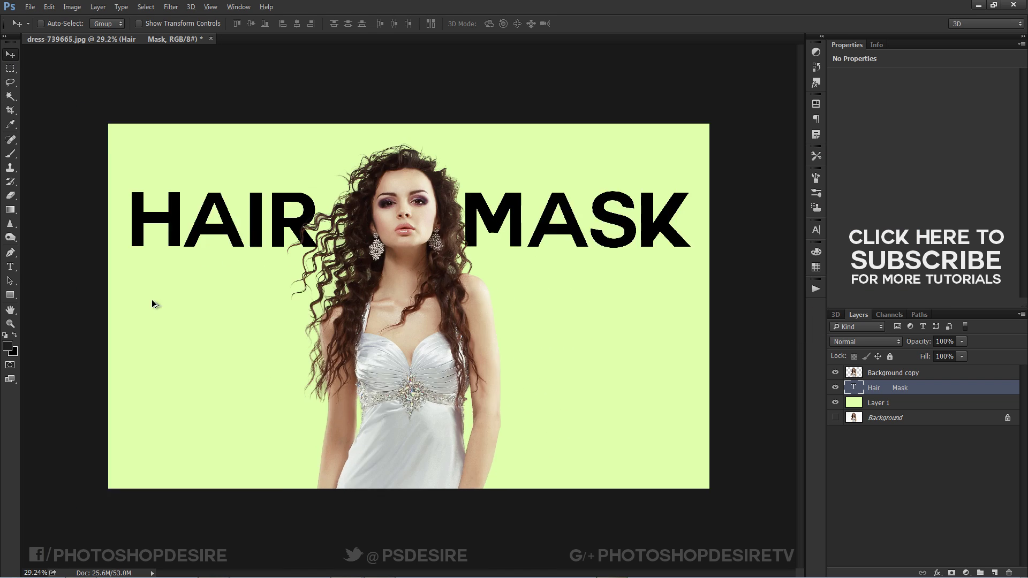
left_click_drag(536, 241, 551, 463)
Step: Crop a strip of the backdrop off the left side of the image
key("c")
left_click_drag(133, 307, 171, 308)
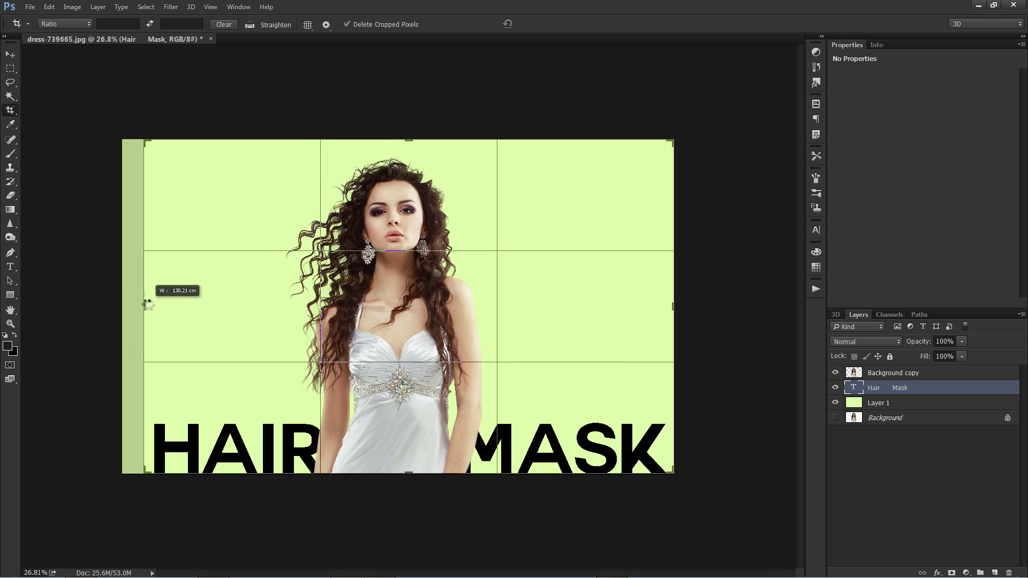